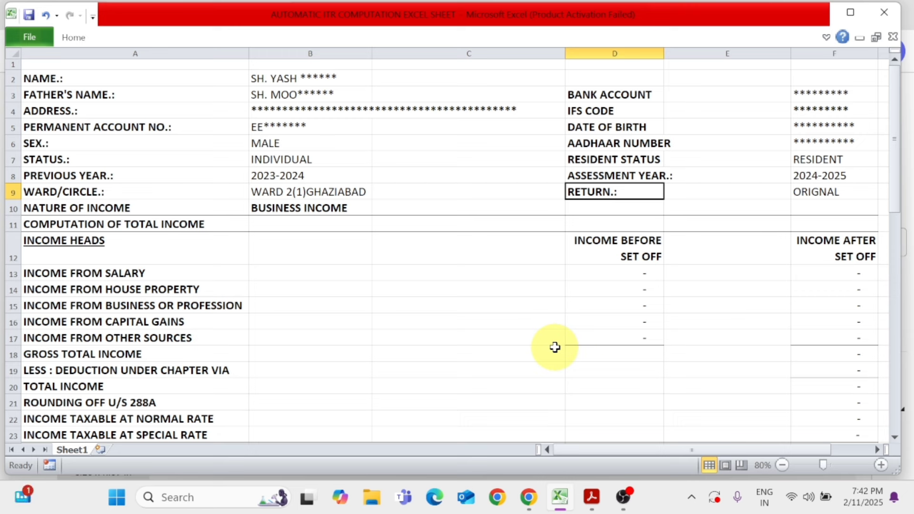
Step: Look over the general information section of ITR FORM.pdf in Adobe Acrobat, and return to the computation workbook in Excel
left_click(592, 496)
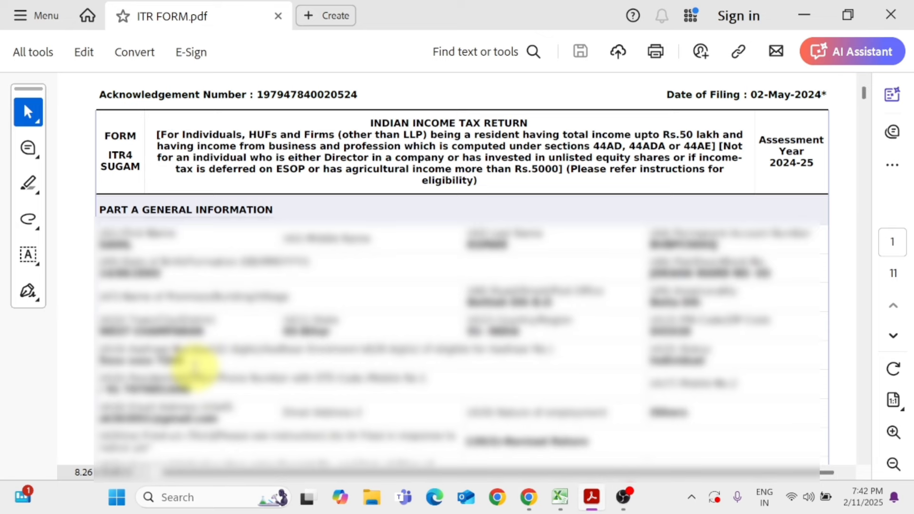
key("alt+Tab")
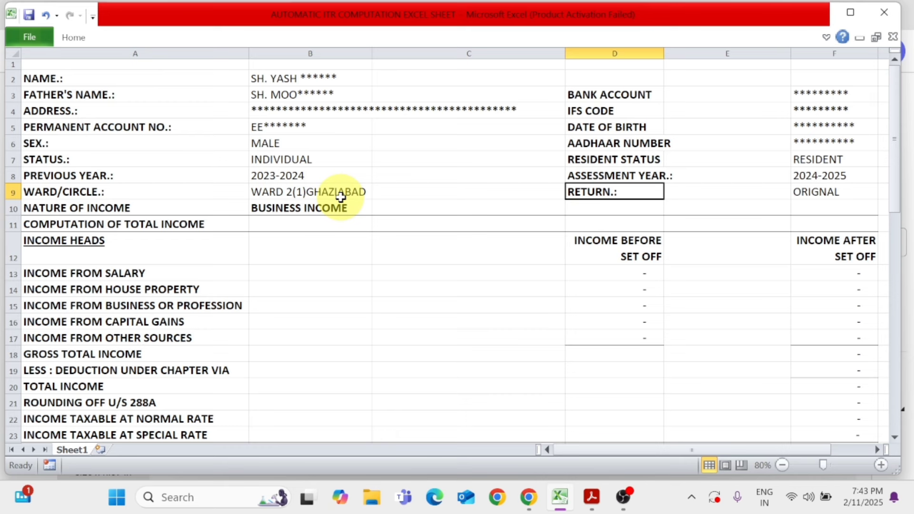
Step: Review the taxpayer's name, father's name, address and permanent account number entries in the computation sheet
left_click(107, 77)
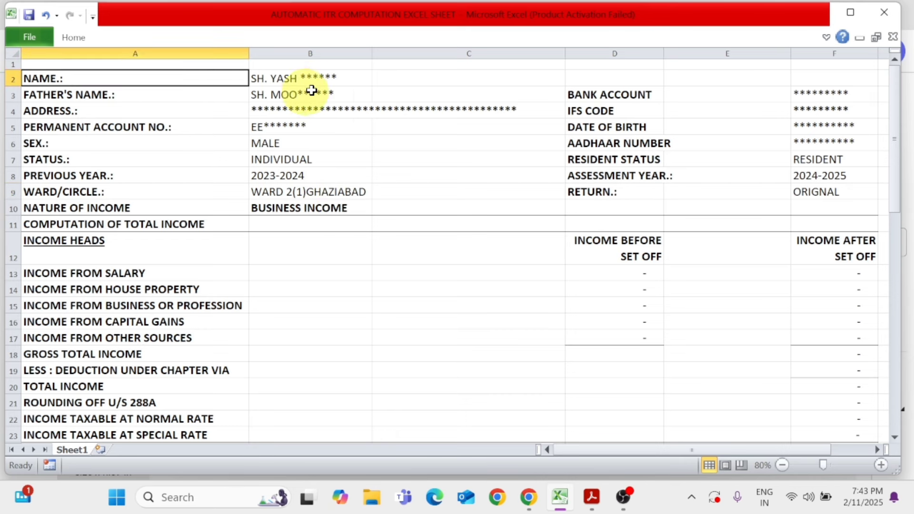
left_click(316, 84)
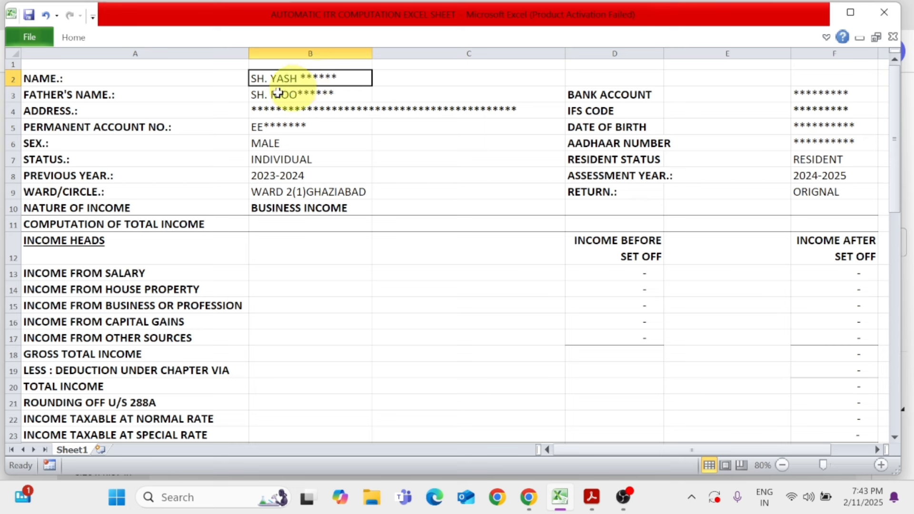
left_click(148, 98)
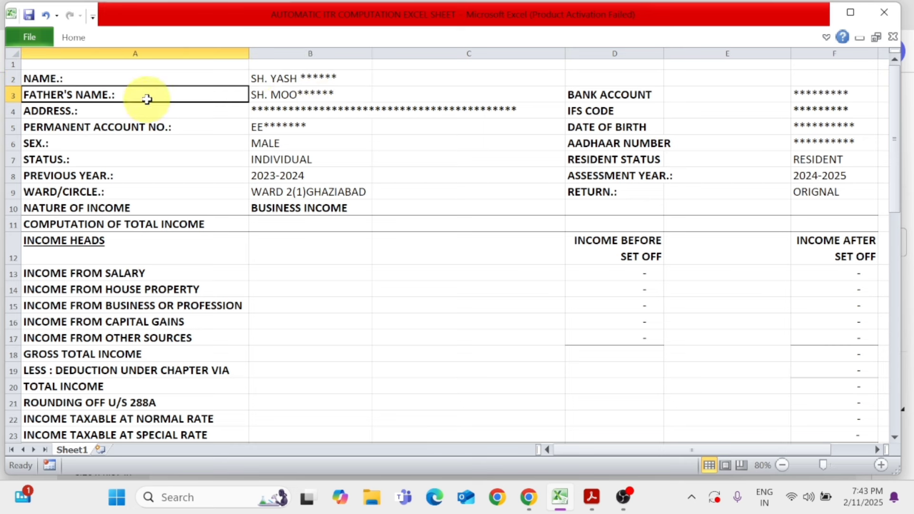
left_click(338, 102)
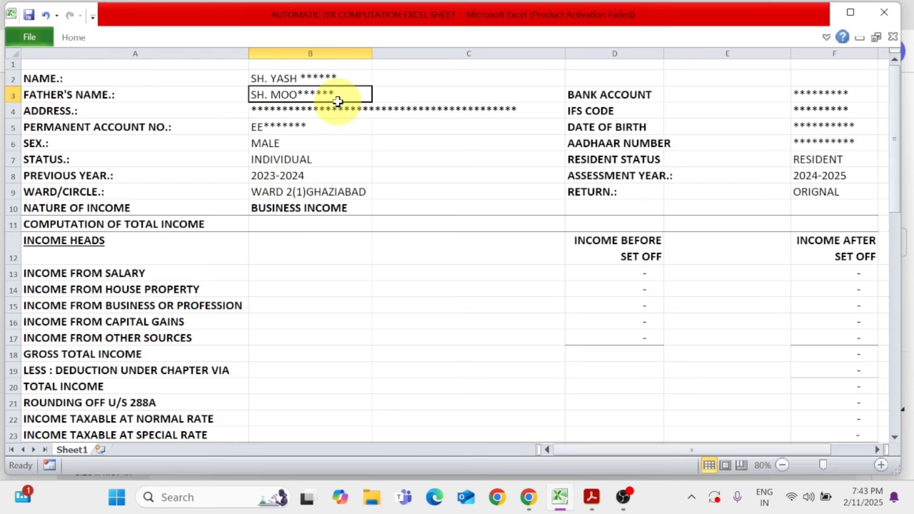
left_click(174, 115)
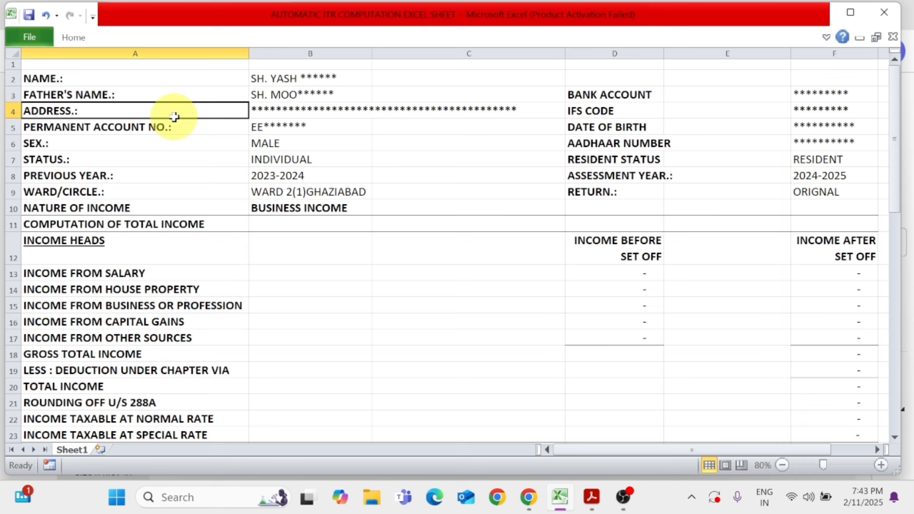
left_click(293, 111)
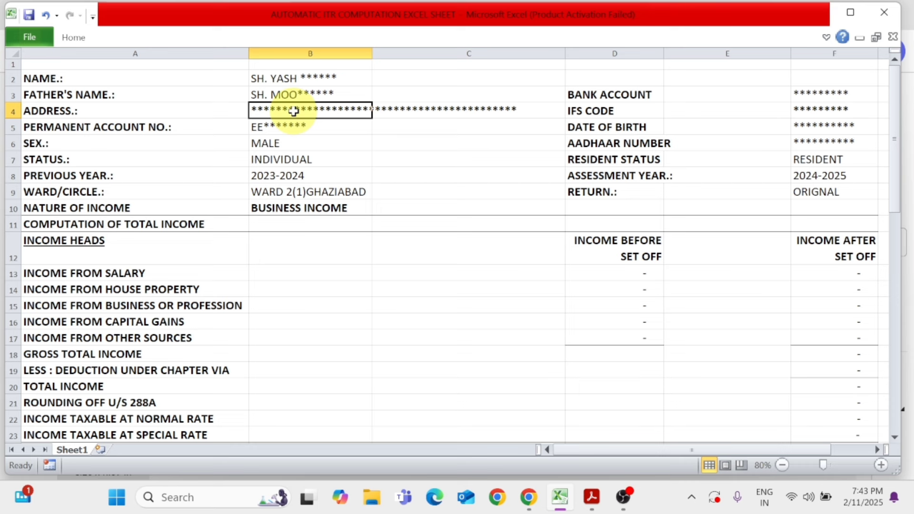
left_click(159, 127)
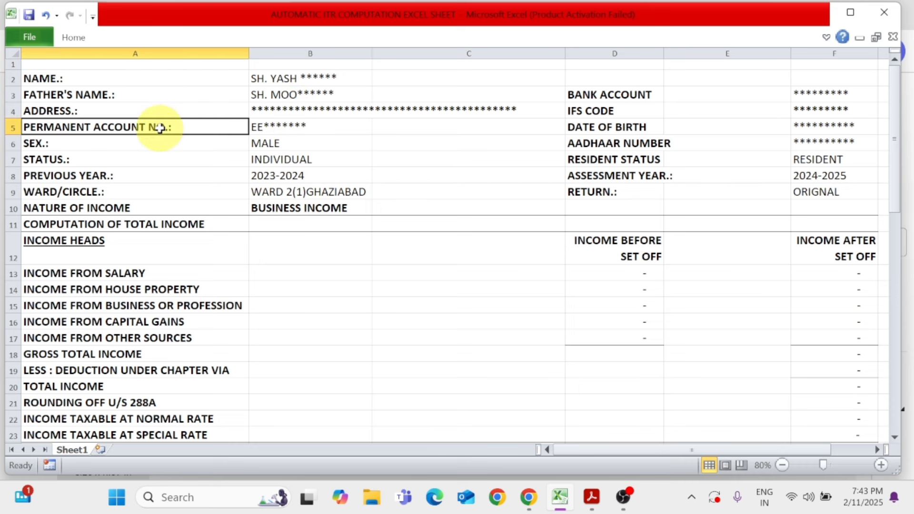
left_click(278, 125)
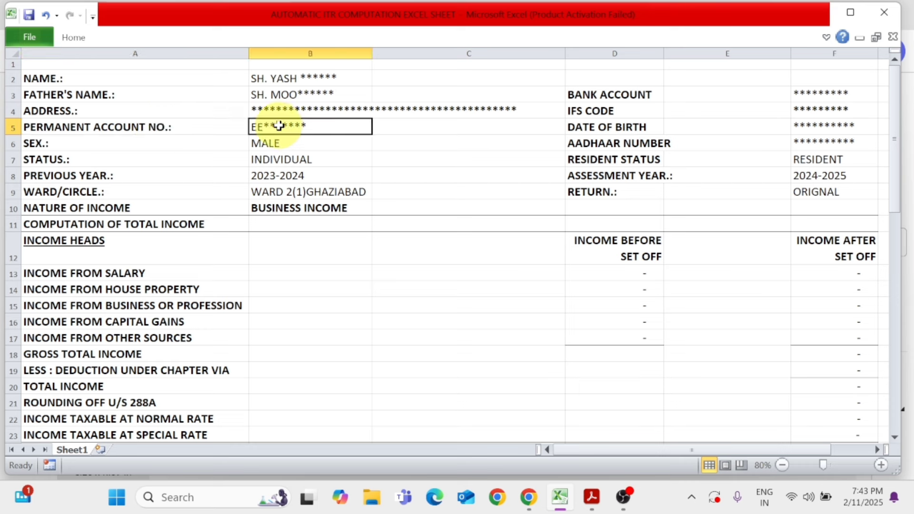
Step: Review the sex, status, previous year and ward/circle entries in the taxpayer details
left_click(151, 139)
left_click(285, 149)
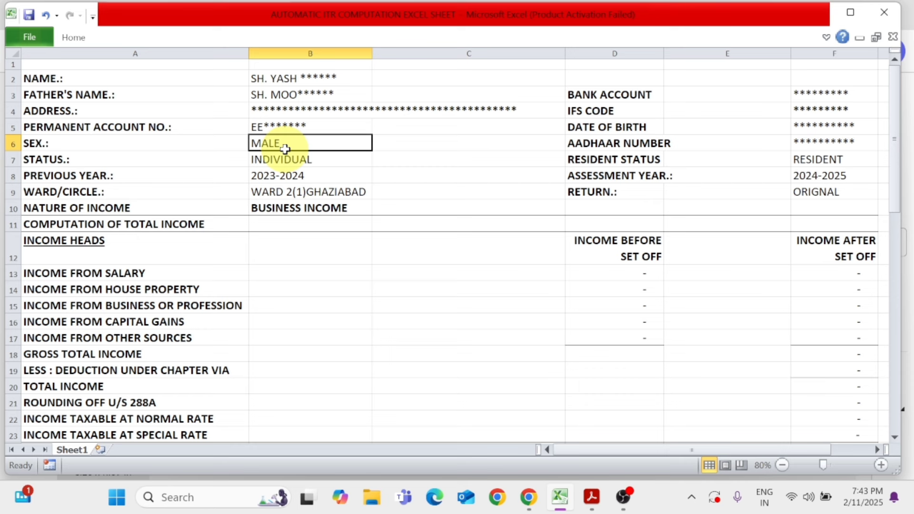
left_click(167, 159)
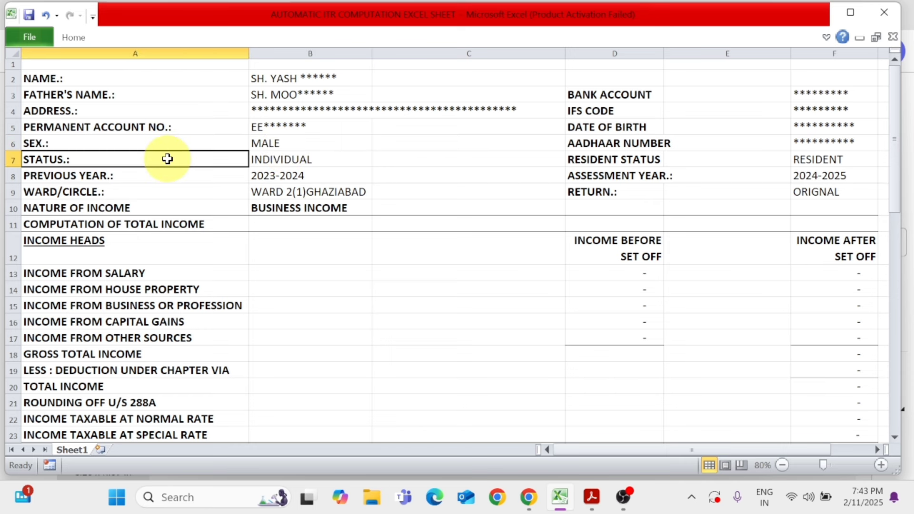
left_click(281, 160)
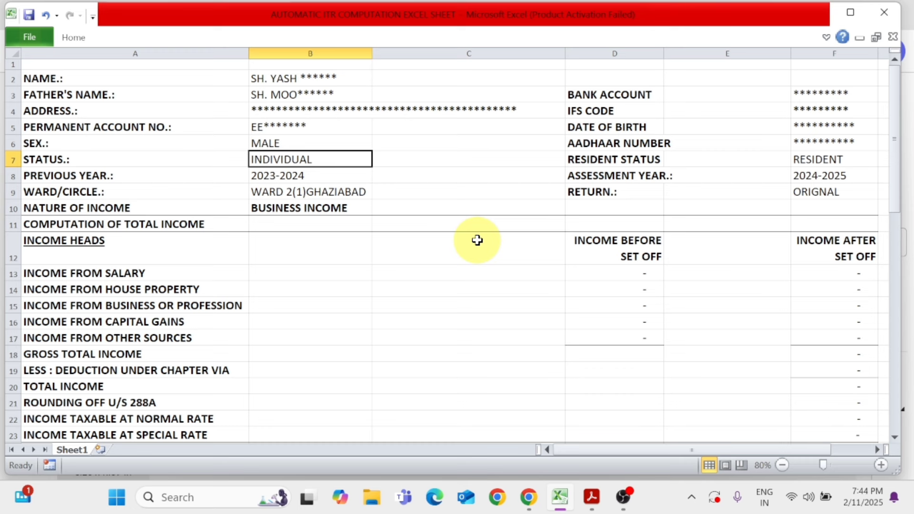
left_click(71, 174)
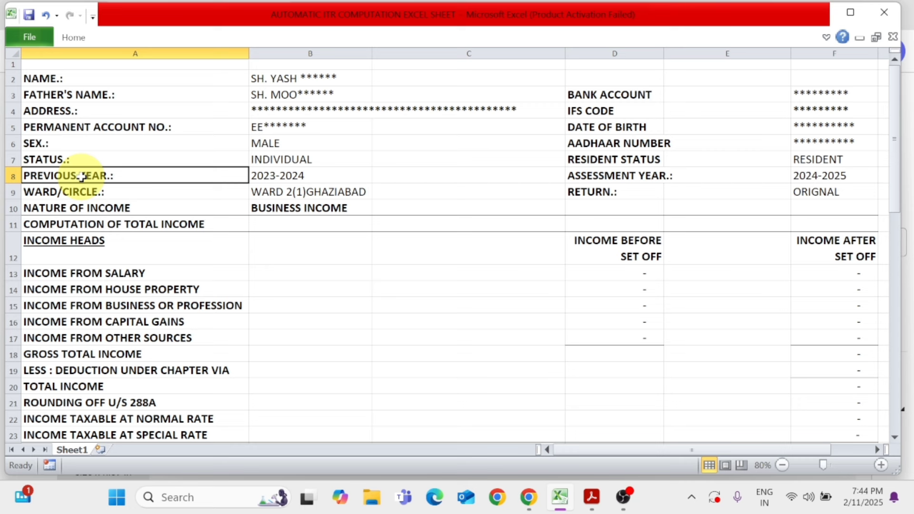
left_click(268, 177)
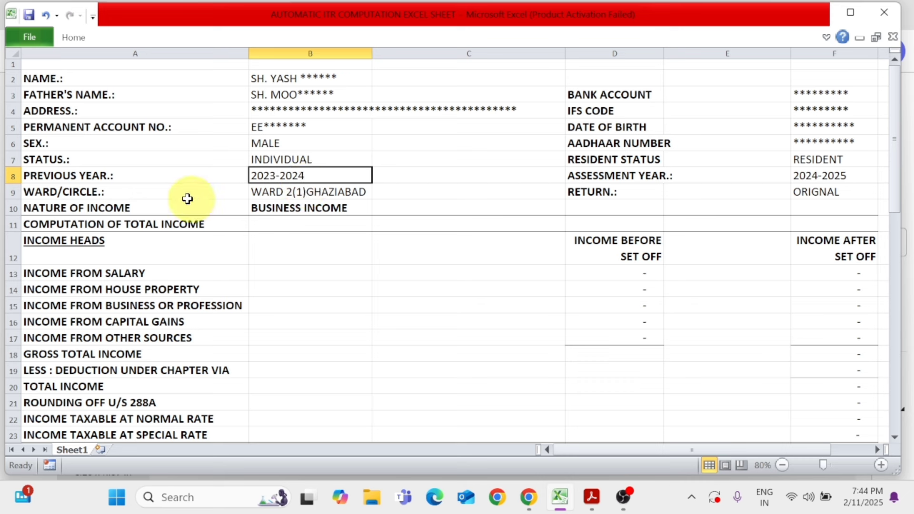
left_click(165, 191)
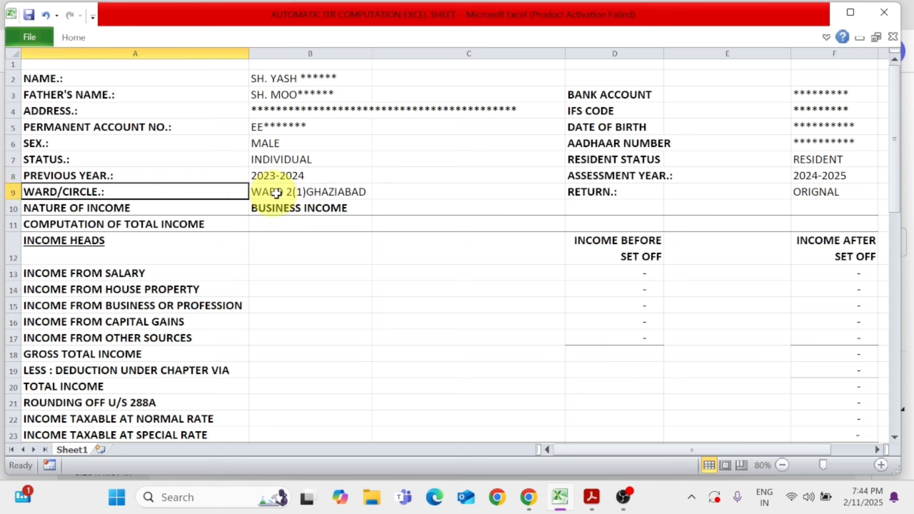
left_click(297, 192)
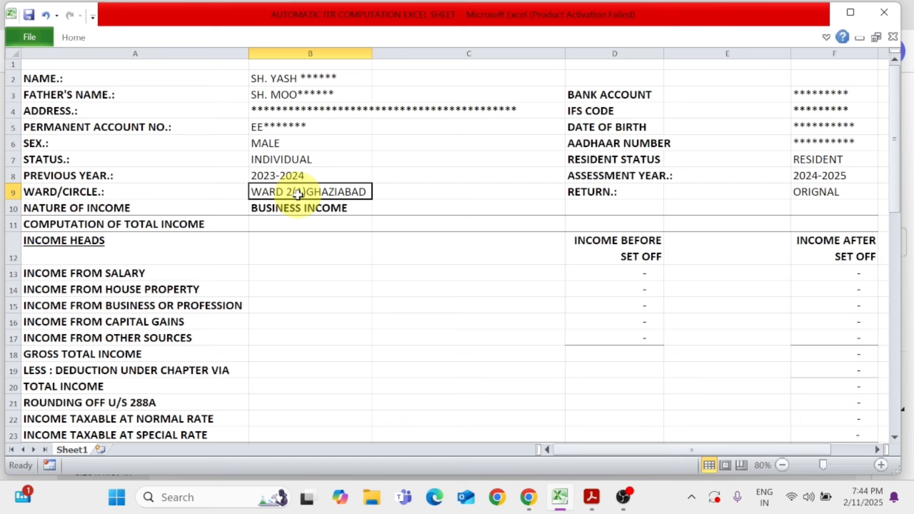
Step: Clear the nature of income entry in cell B10
left_click(172, 209)
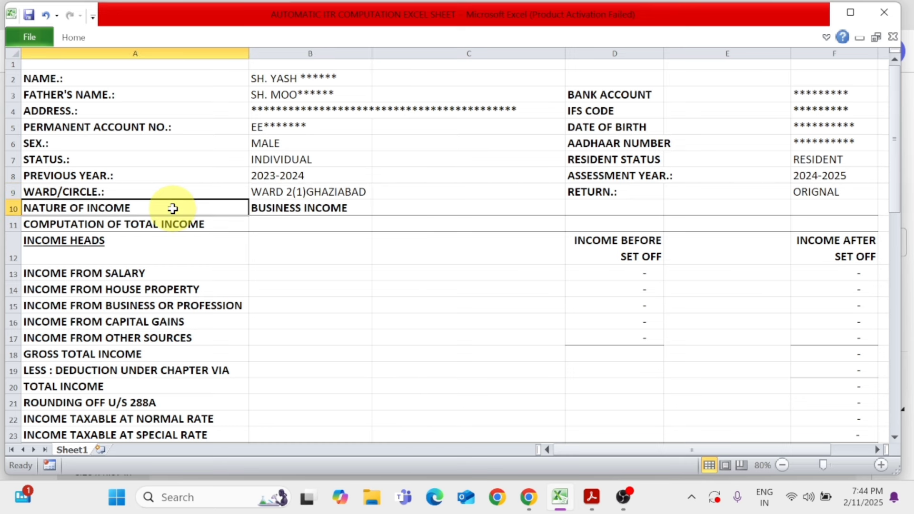
left_click(260, 210)
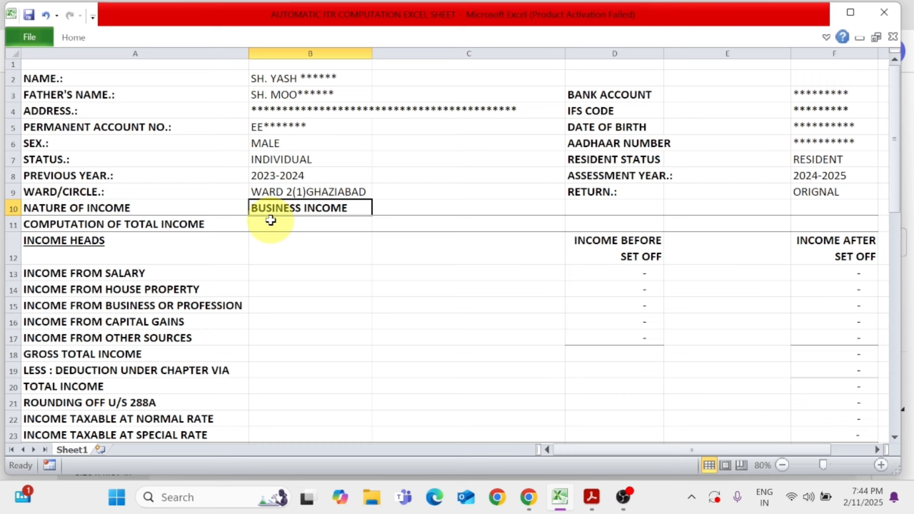
key("Delete")
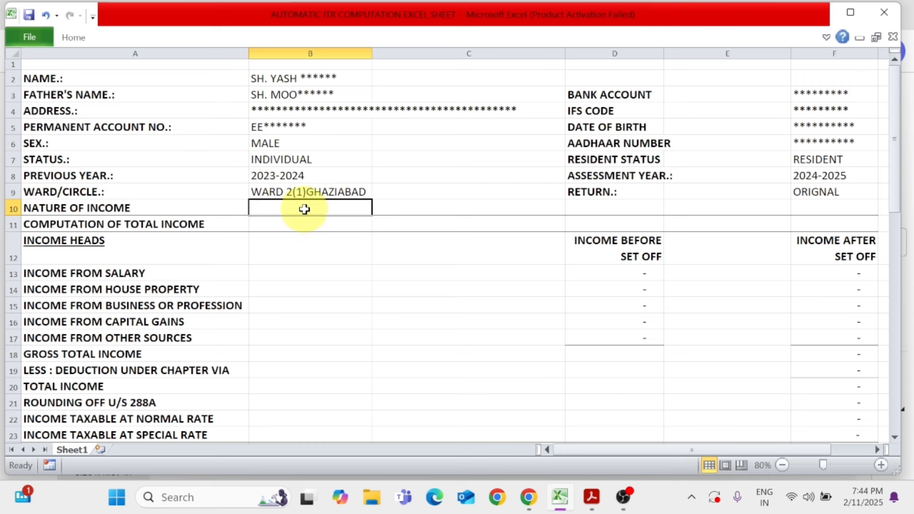
Step: Review the bank account, IFS code, date of birth, Aadhaar number, resident status, assessment year and return type entries
left_click(644, 98)
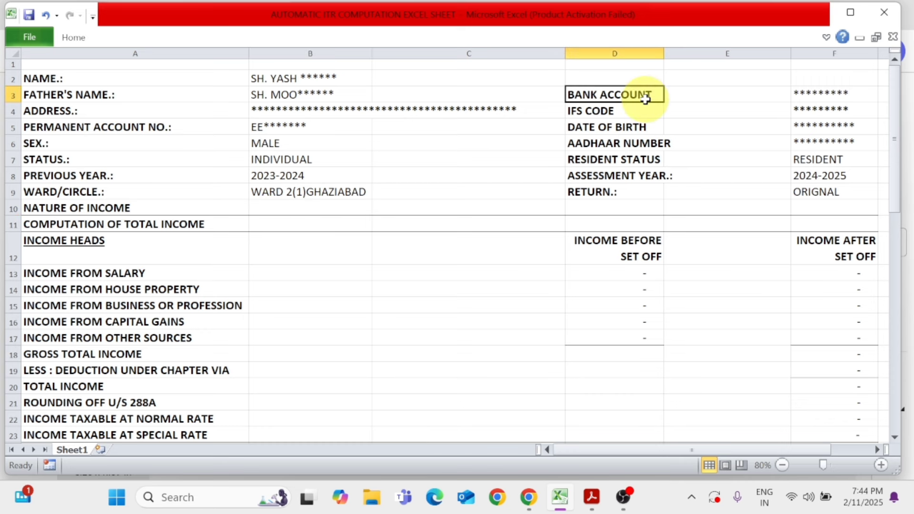
left_click(816, 95)
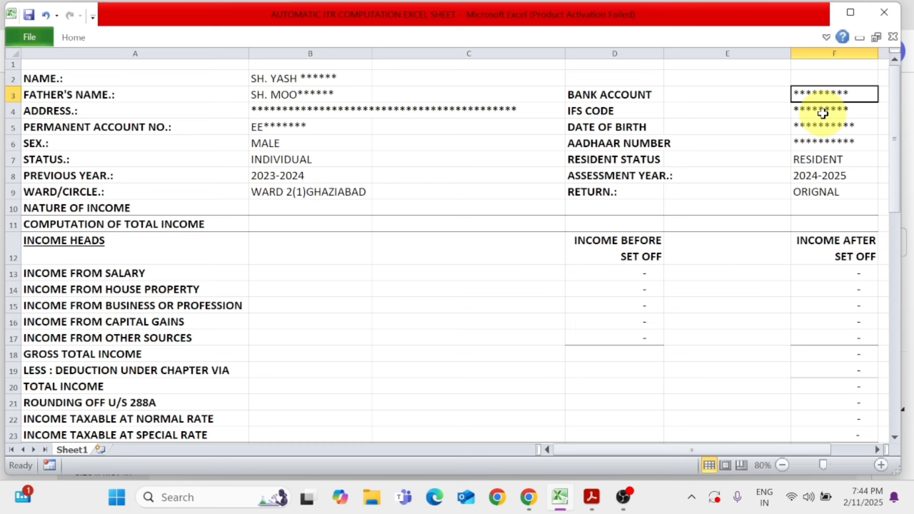
left_click(638, 112)
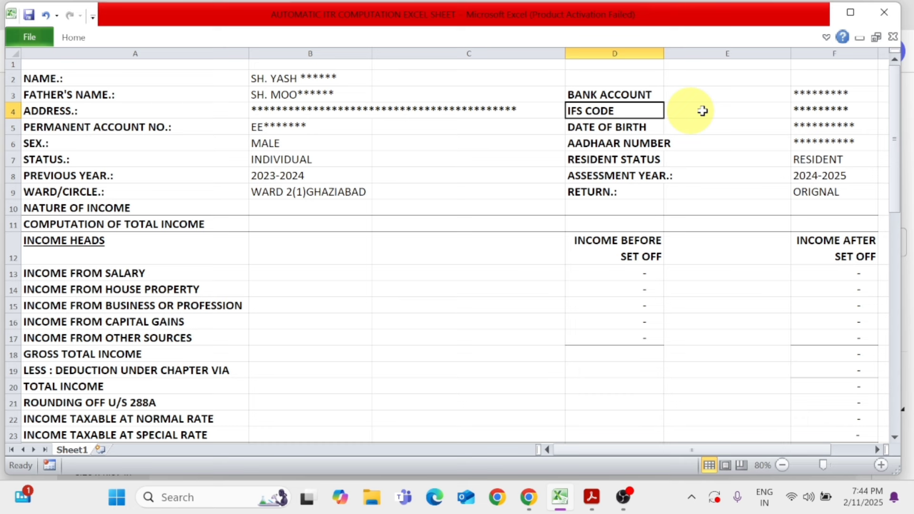
left_click(801, 109)
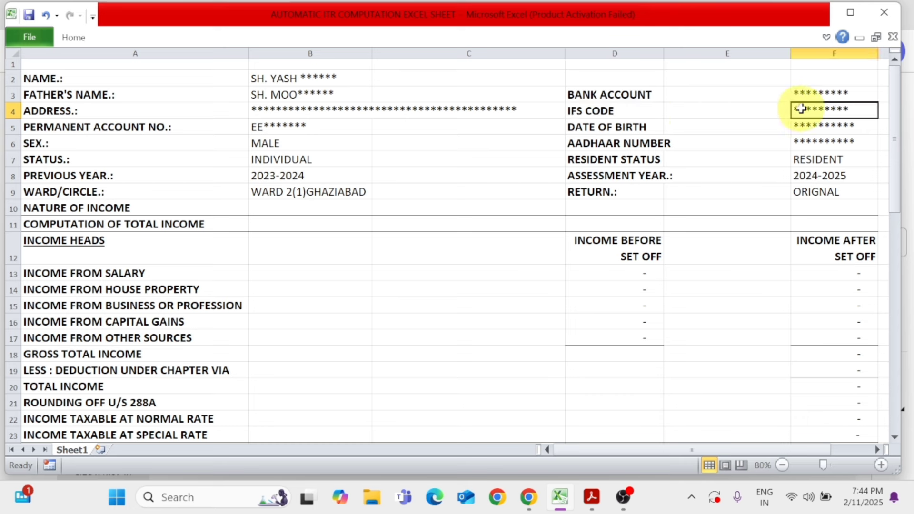
left_click(643, 126)
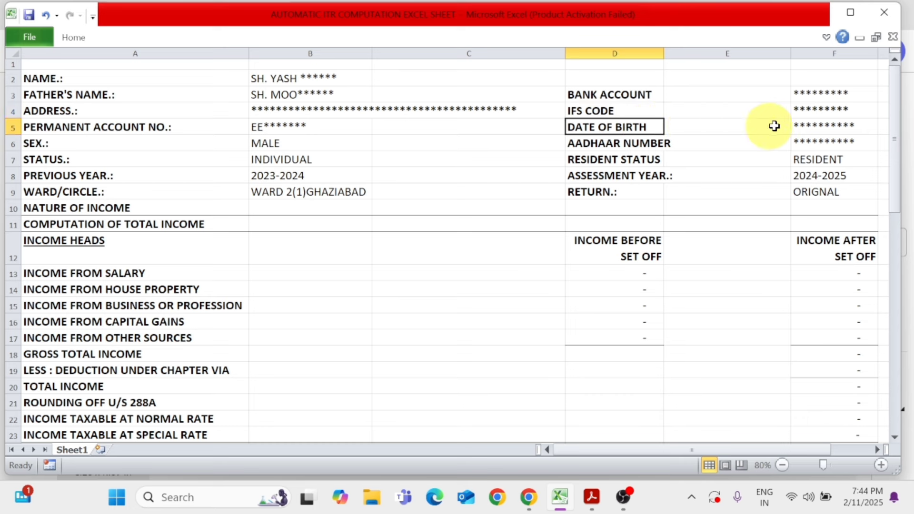
left_click(816, 126)
left_click(638, 145)
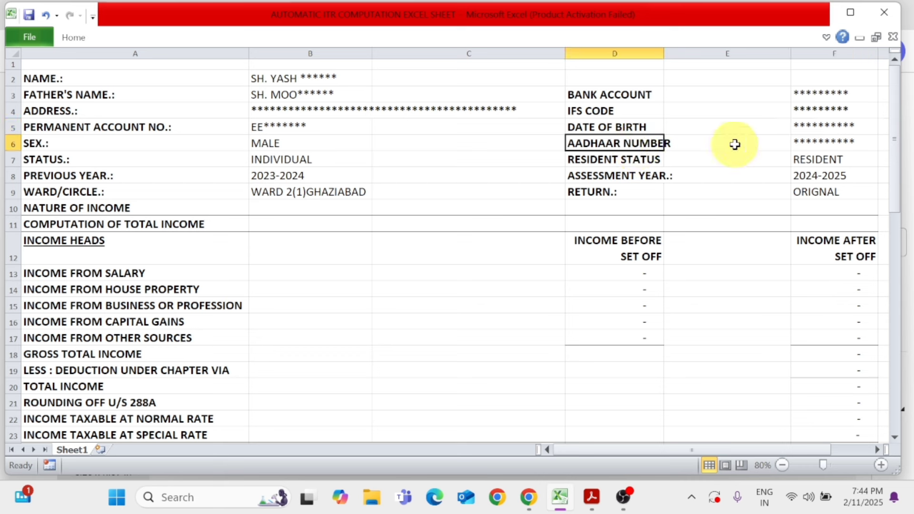
left_click(816, 147)
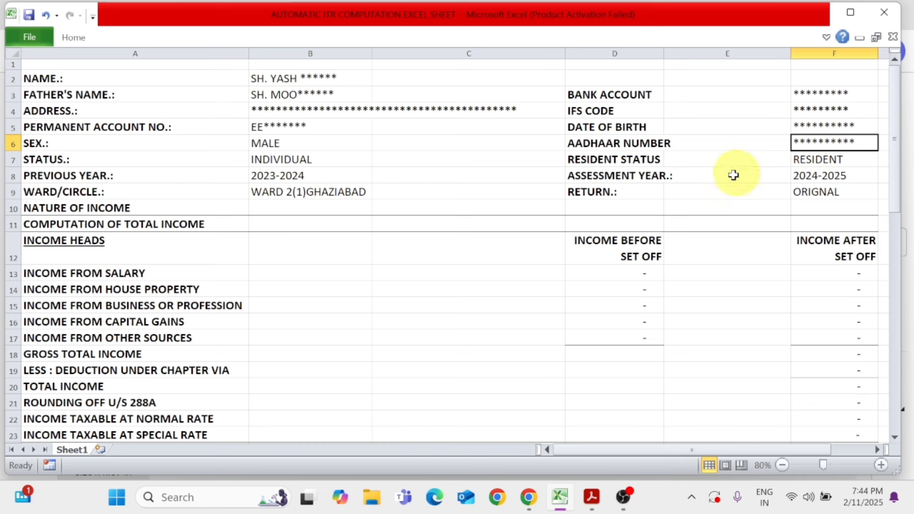
left_click(635, 158)
left_click(816, 156)
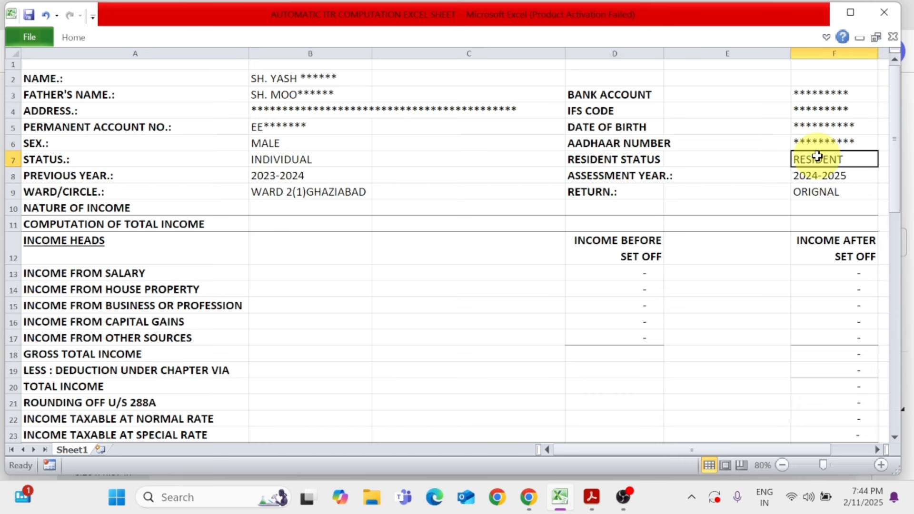
left_click(660, 177)
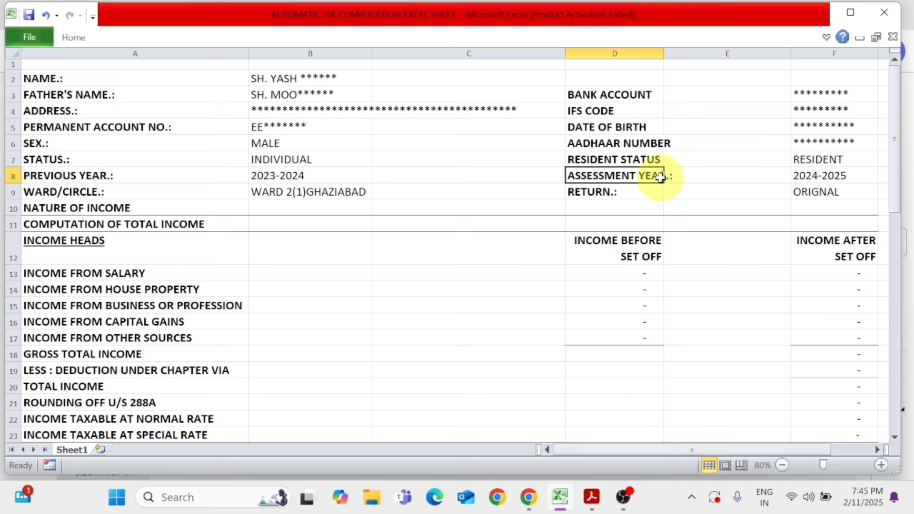
left_click(636, 190)
left_click(827, 194)
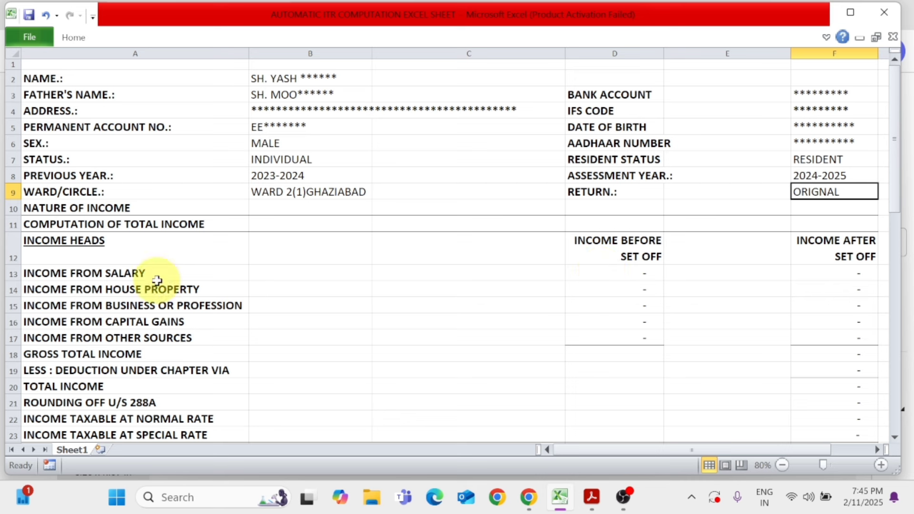
Step: Review the five income heads, from salary and house property through business, capital gains and other sources
left_click(123, 277)
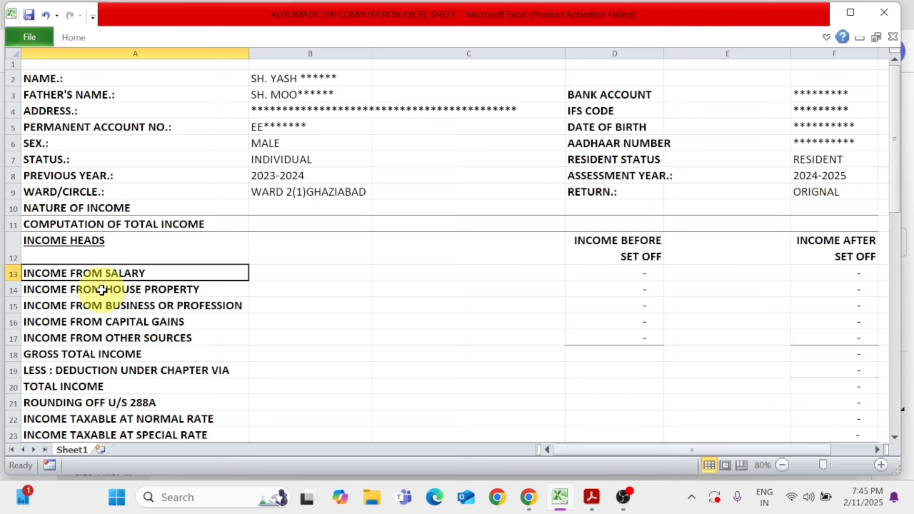
left_click(129, 289)
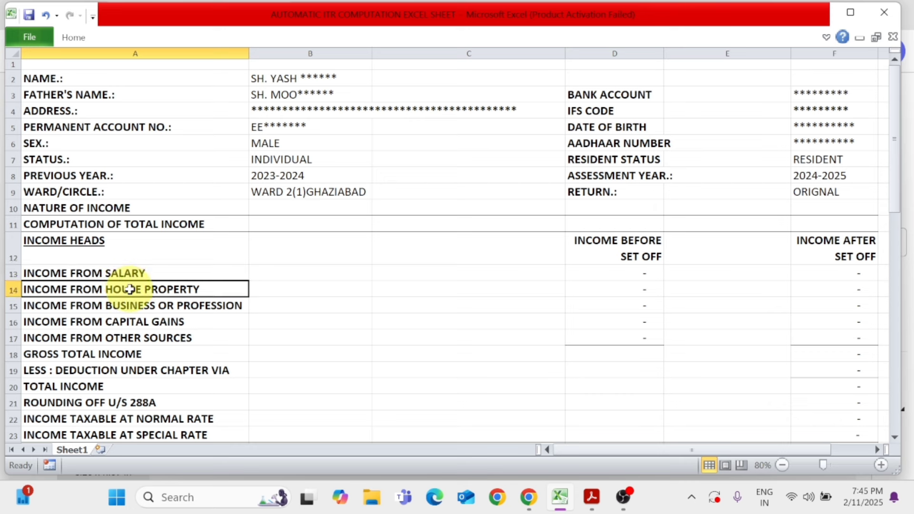
left_click(149, 304)
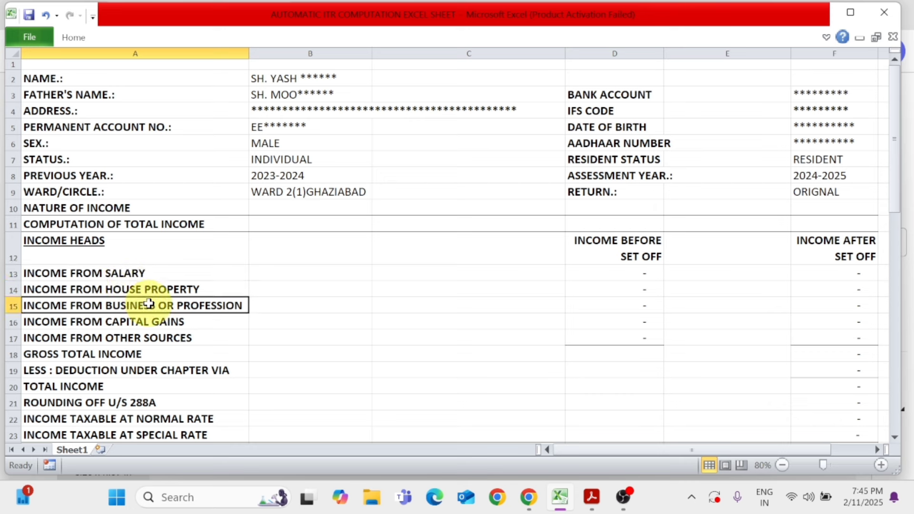
left_click(153, 320)
left_click(152, 339)
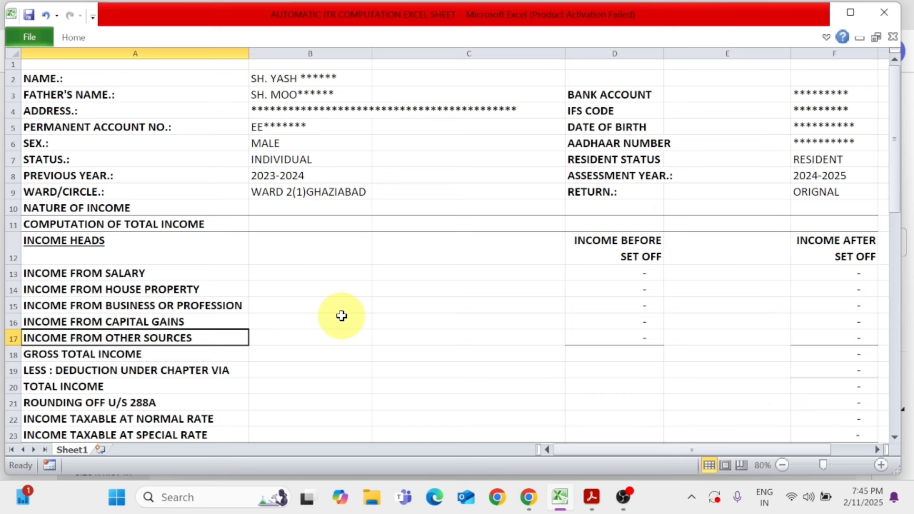
Step: Delete the income from house property row and the income from business or profession row
left_click(8, 289)
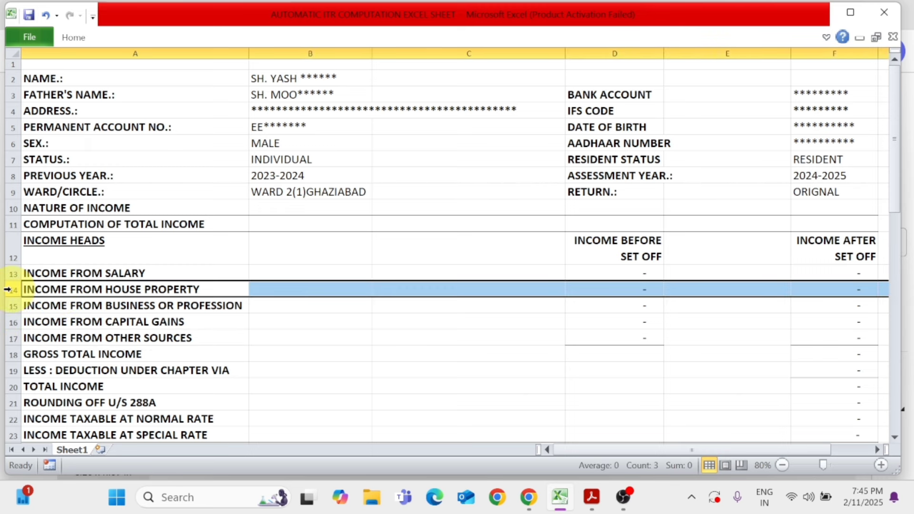
key("ctrl+minus")
key("ctrl+minus")
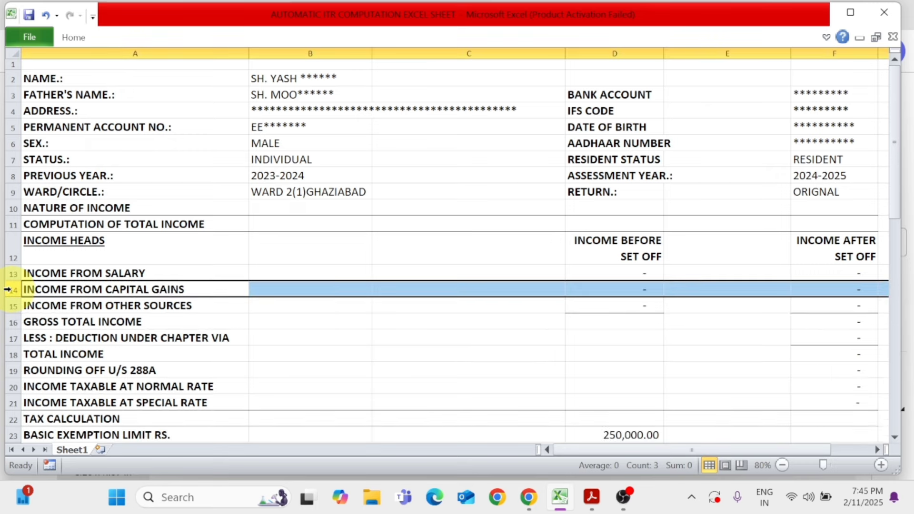
Step: Undo both row deletions in the income heads section
key("ctrl+z")
key("ctrl+z")
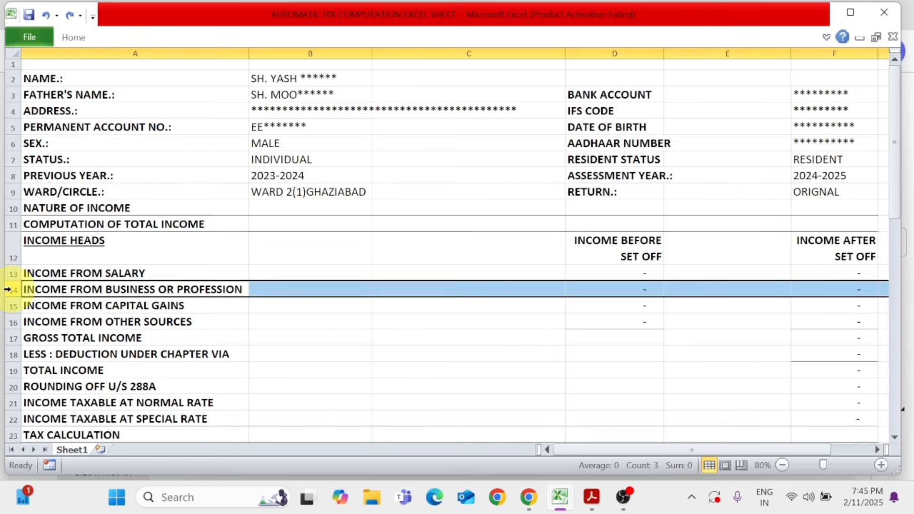
left_click(336, 324)
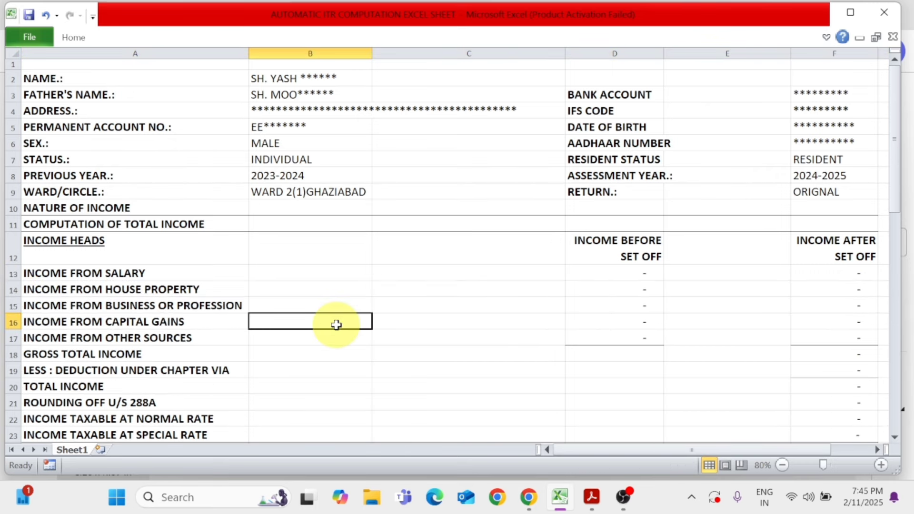
Step: Look up the business income in ITR FORM.pdf in Acrobat and enter 689030 in Excel cell D15 as income before set off
left_click(591, 496)
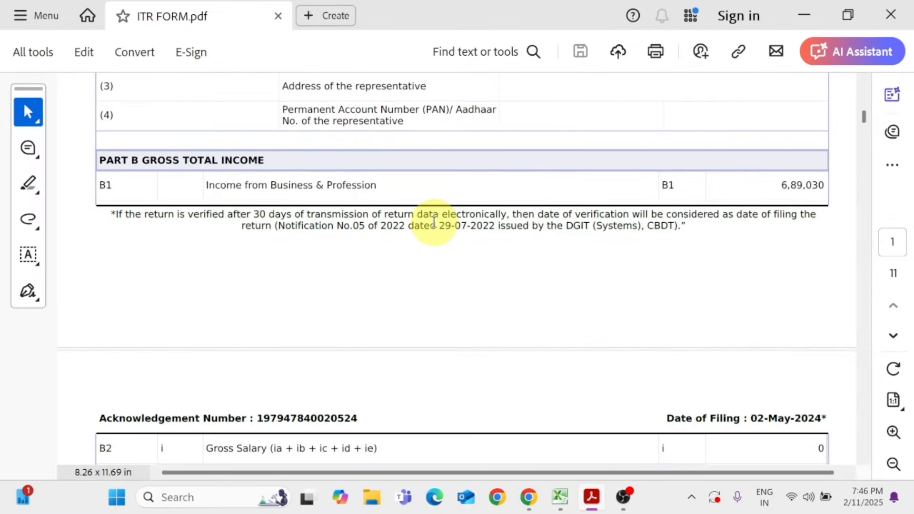
key("alt+Tab")
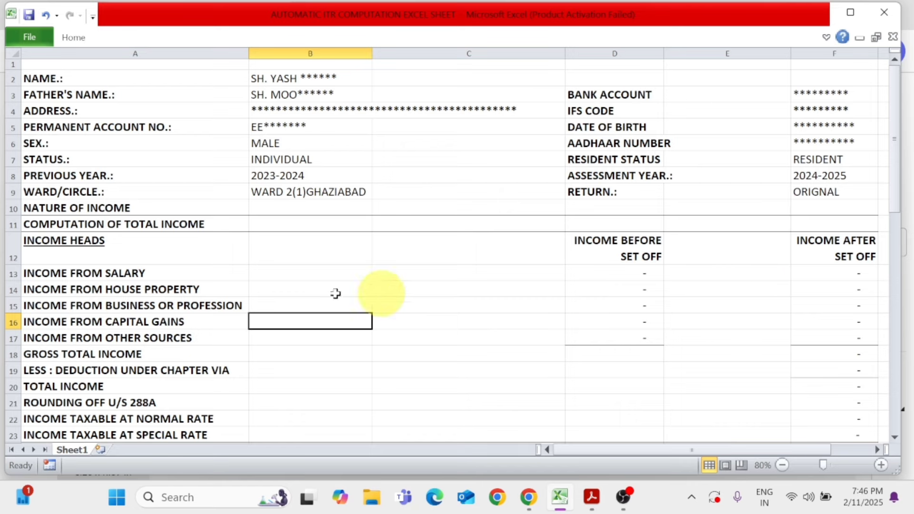
left_click(198, 303)
key("Right")
key("Right")
key("Right")
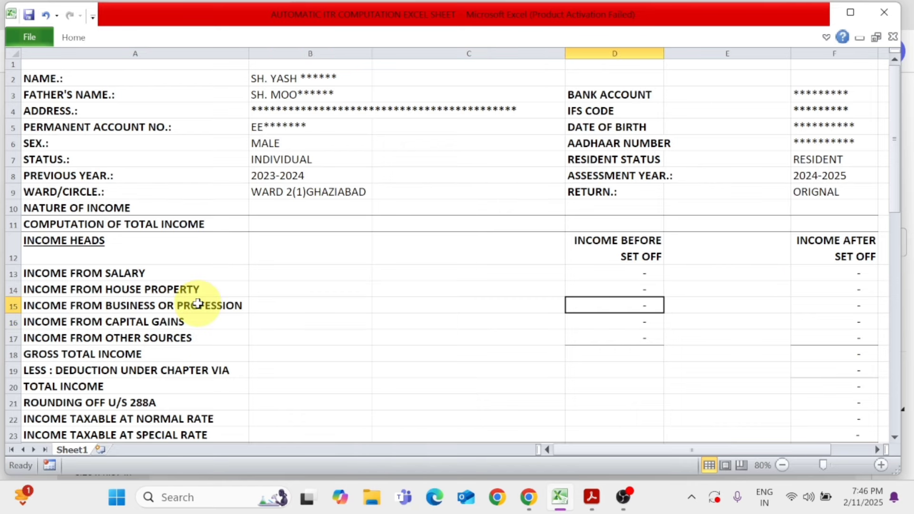
key("alt+Tab")
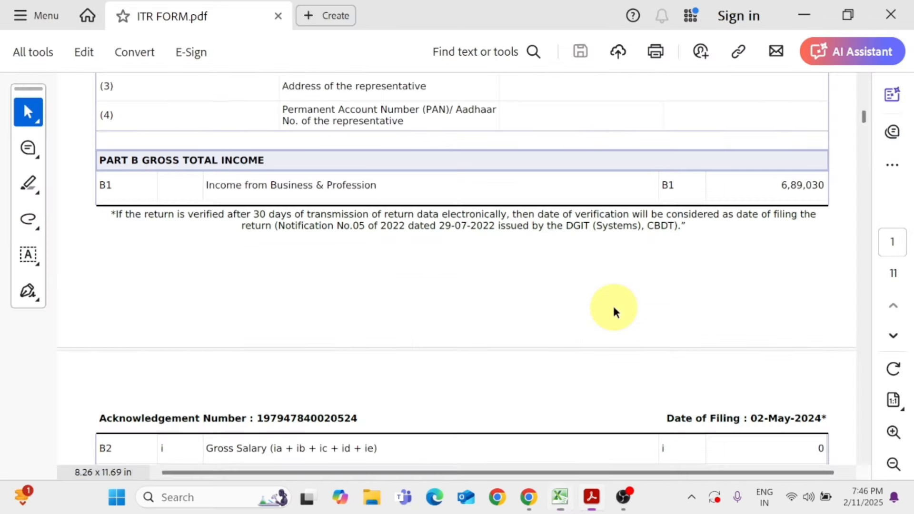
key("alt+Tab")
type("689")
key("alt+Tab")
key("alt+Tab")
type("030")
key("Return")
left_click(620, 305)
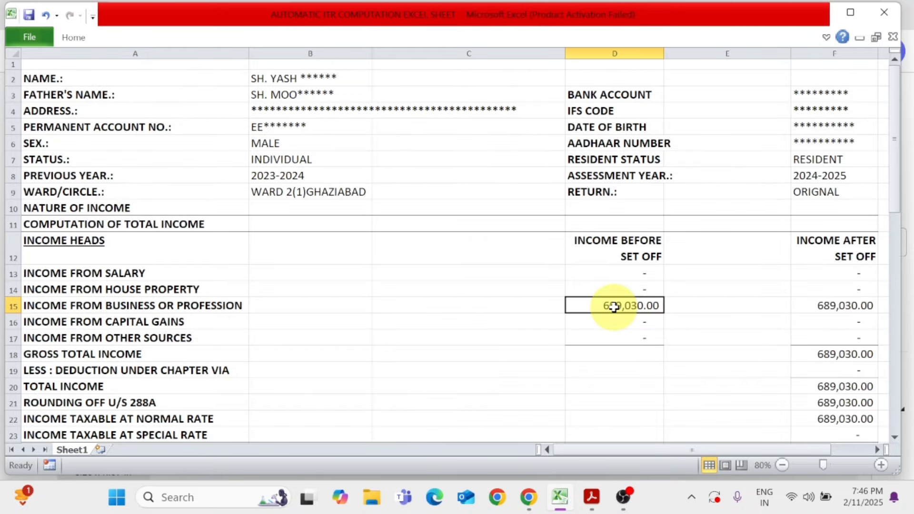
Step: Review the business income after set off, gross total income, rounding off and total income amounts
scroll(637, 304, "down", 1)
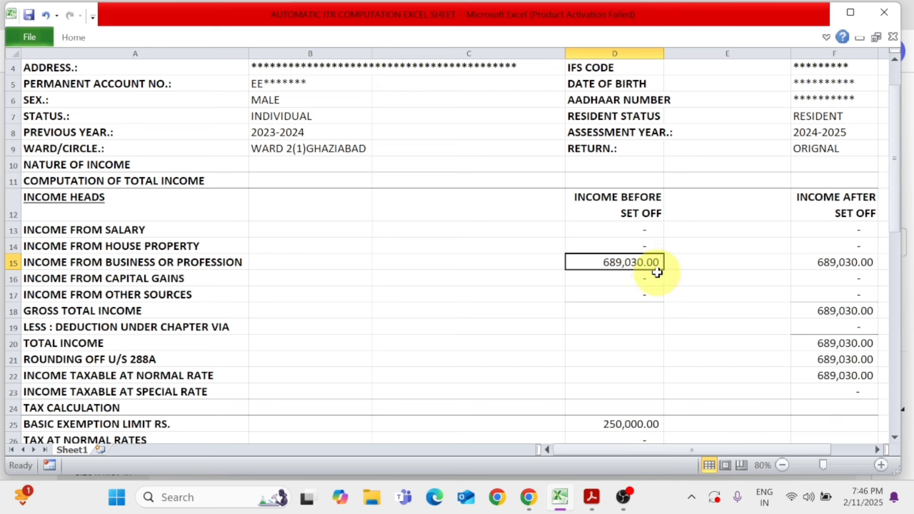
left_click(864, 262)
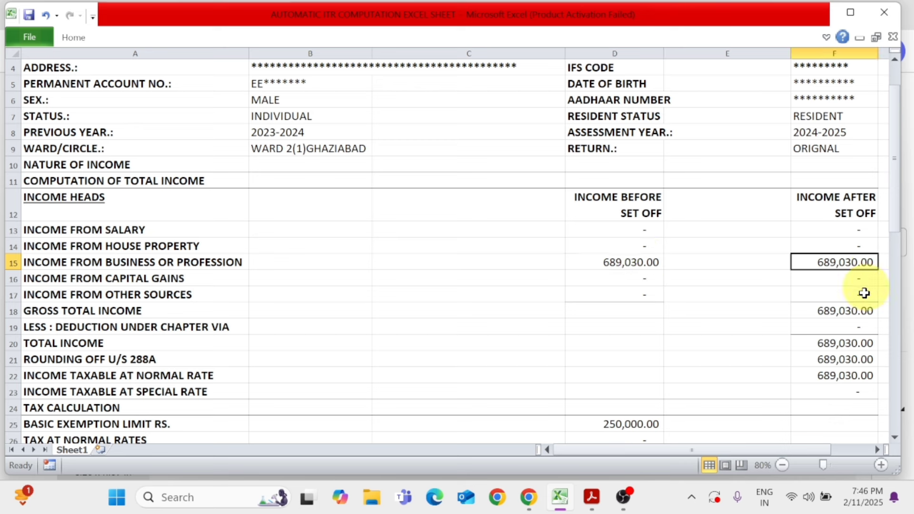
left_click(859, 311)
left_click(854, 357)
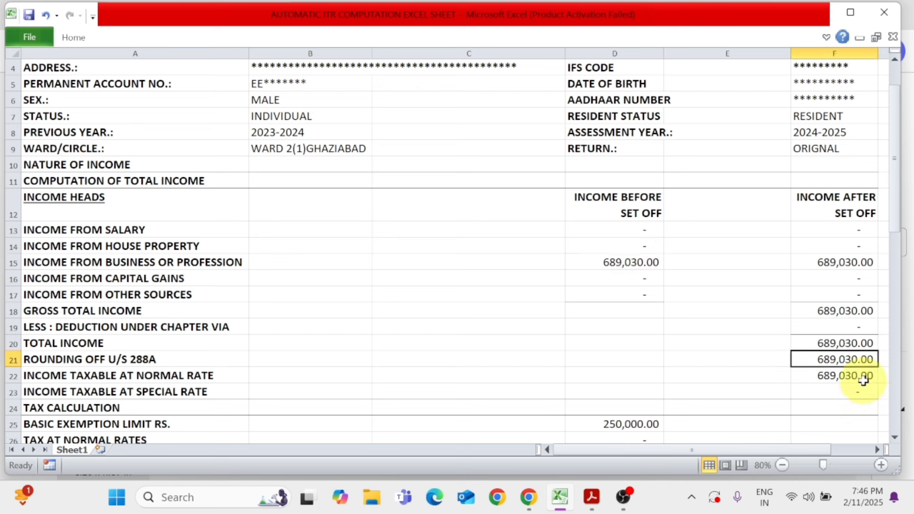
left_click(858, 347)
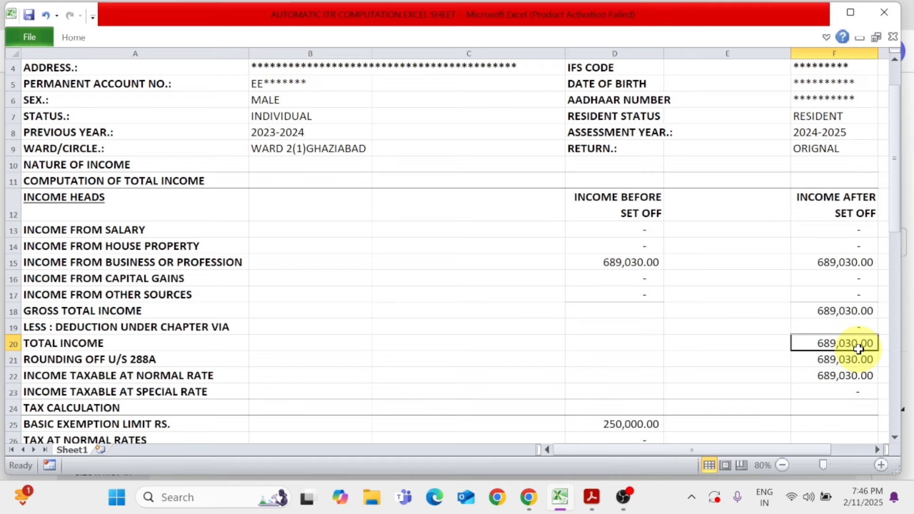
Step: Check the salary, house property and other sources heads in ITR FORM.pdf, and enter BUSINESS & OTHER INCOME in Excel cell B10
key("alt+Tab")
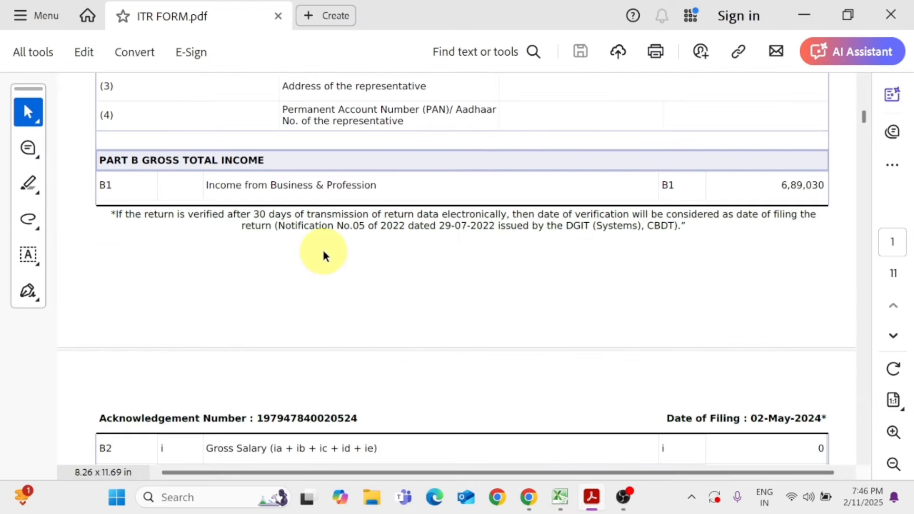
scroll(398, 265, "down", 10)
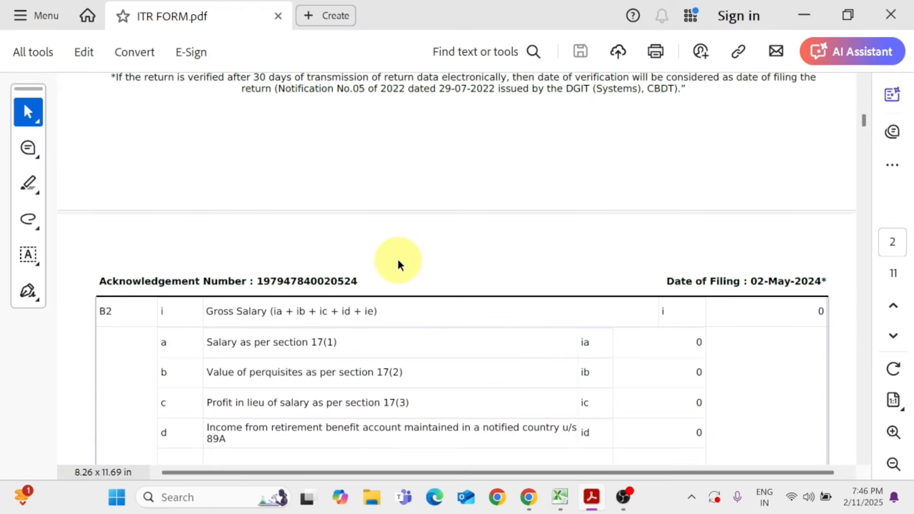
scroll(398, 259, "down", 8)
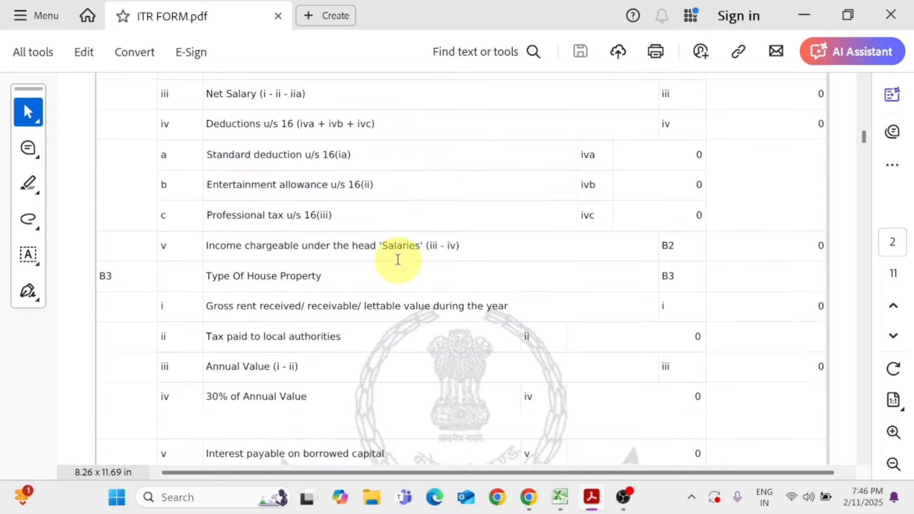
scroll(447, 284, "down", 3)
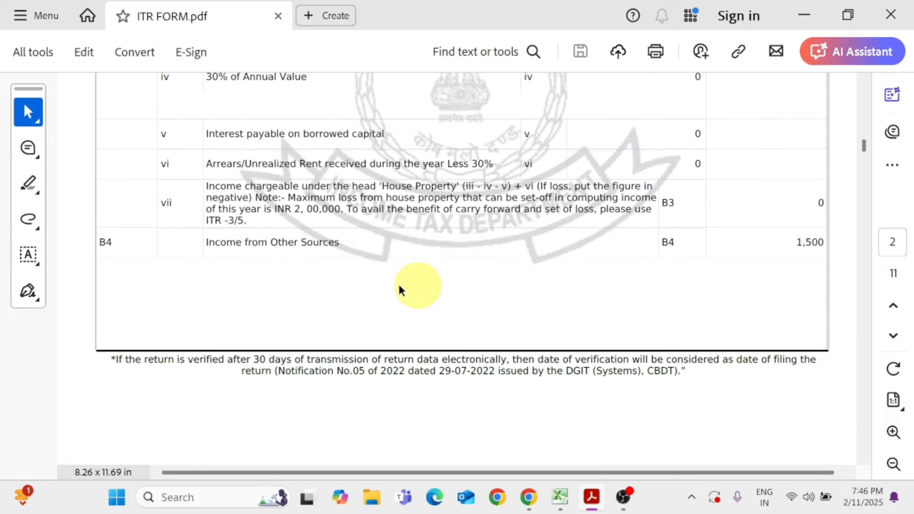
key("alt+Tab")
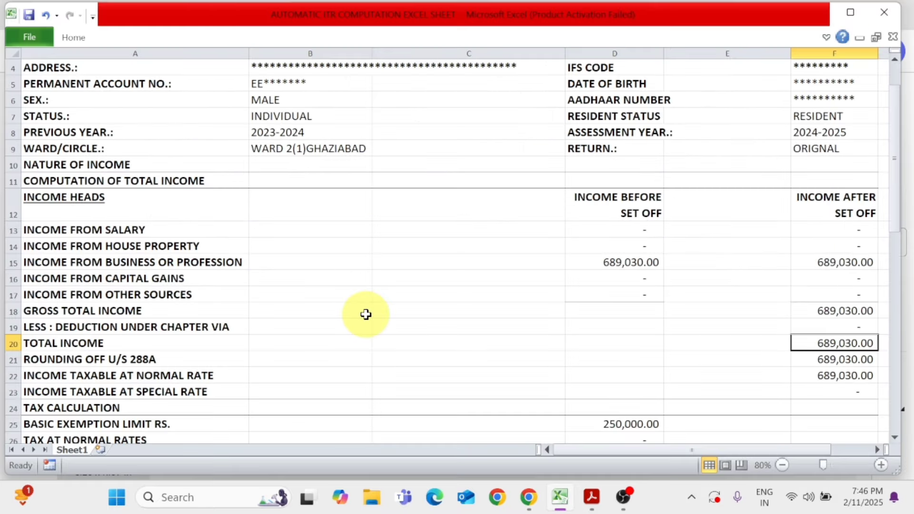
left_click(291, 165)
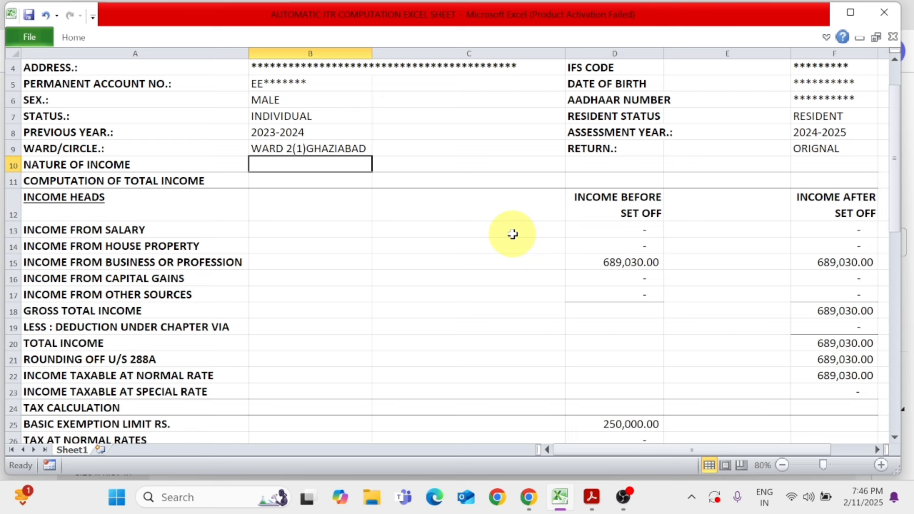
type("BUSINESS")
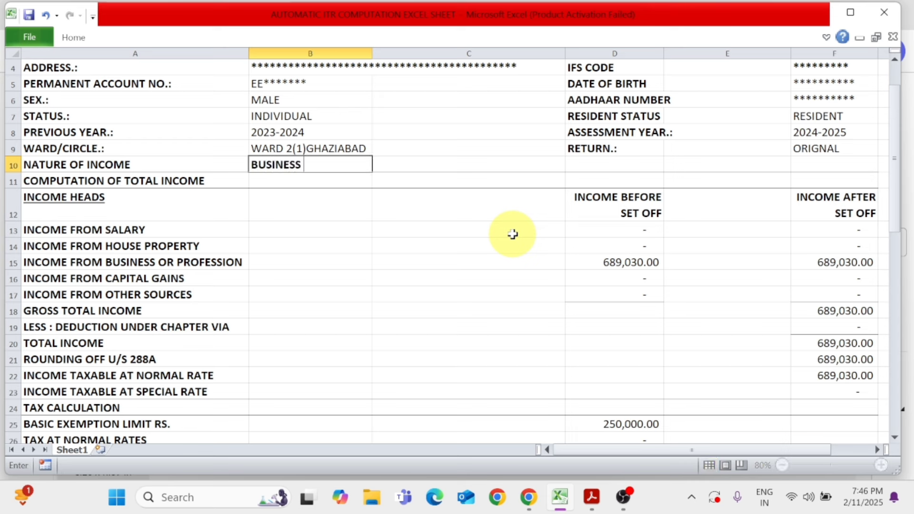
type(" & OTHER INCOME")
key("Return")
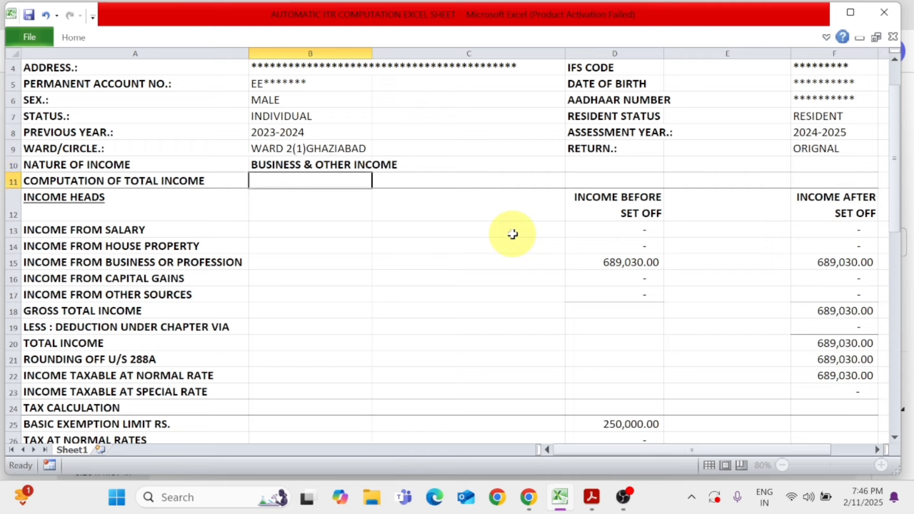
key("Up")
Step: Consult the other sources breakdown in ITR FORM.pdf and insert two blank rows above Gross Total Income in the Excel sheet
key("alt+Tab")
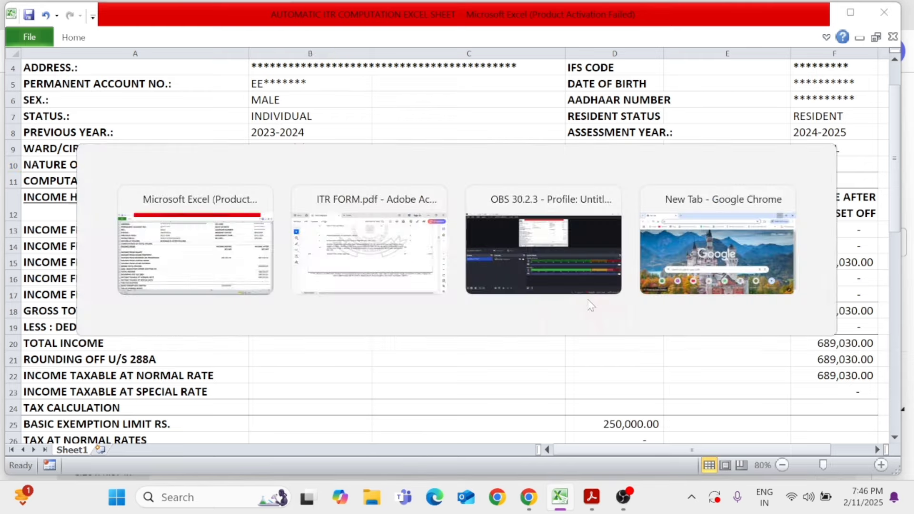
scroll(368, 287, "down", 5)
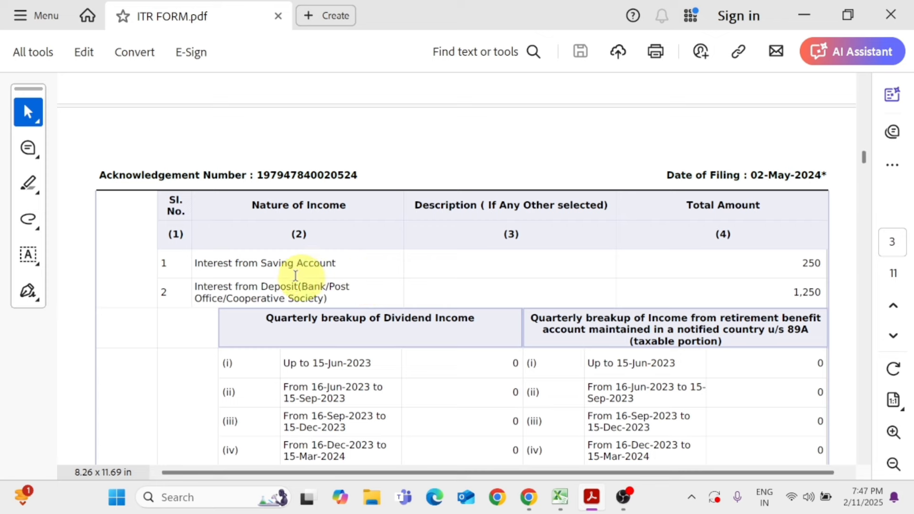
key("alt+Tab")
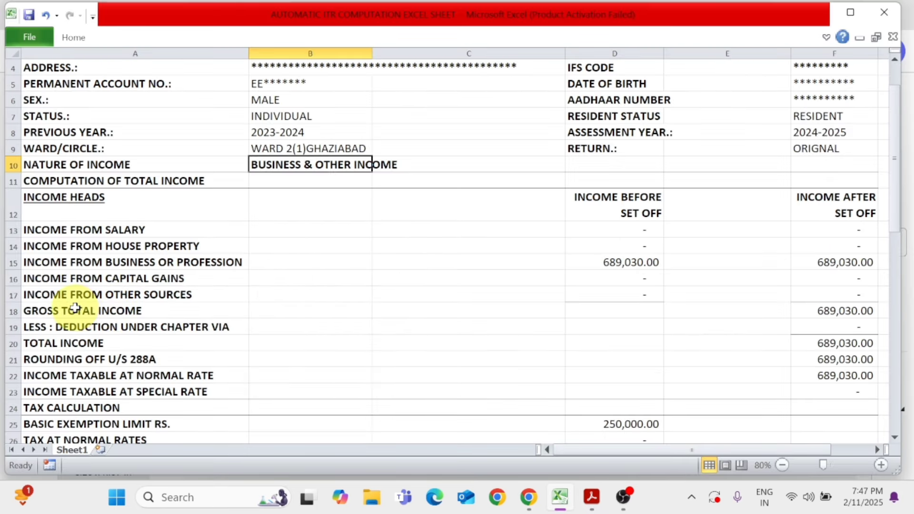
left_click(9, 311)
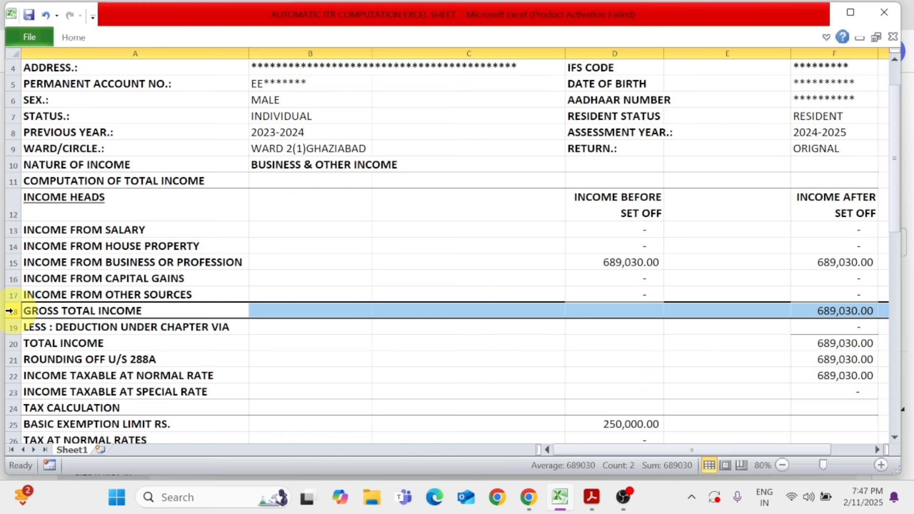
key("ctrl+shift+equal")
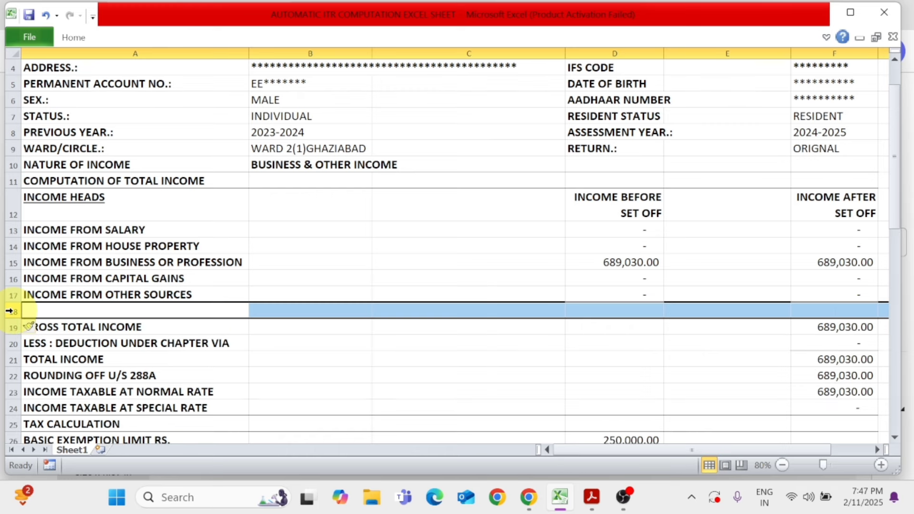
key("ctrl+shift+equal")
key("ctrl+shift+equal")
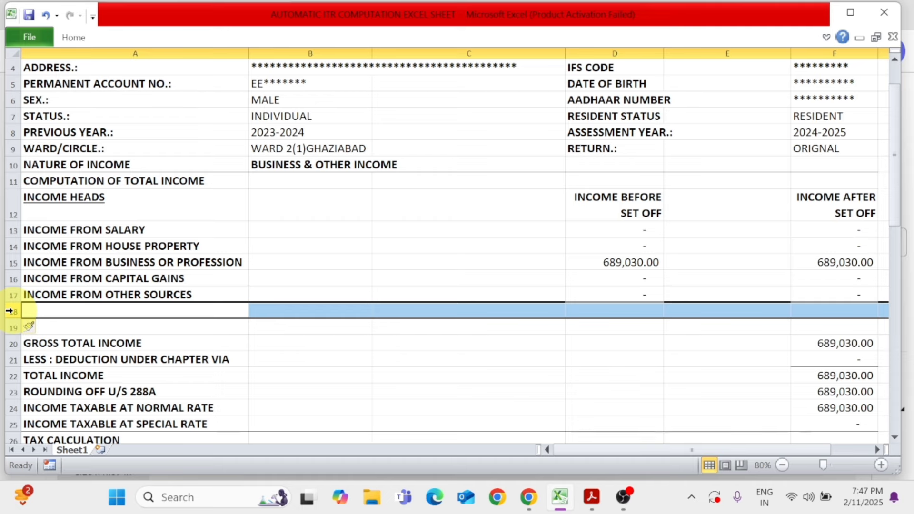
key("ctrl+minus")
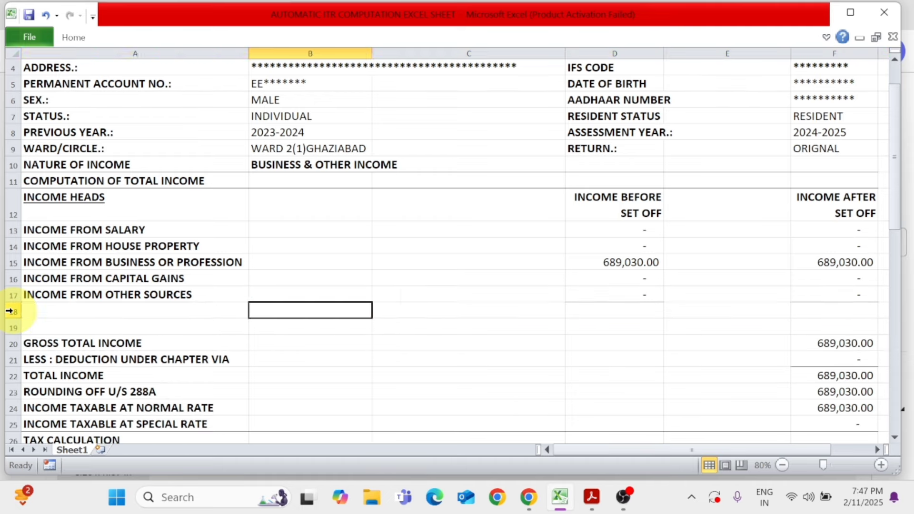
Step: Check the first interest item in ITR FORM.pdf and label Excel cell A18 INTEREST FROM SB A/C
left_click(212, 312)
key("alt+Tab")
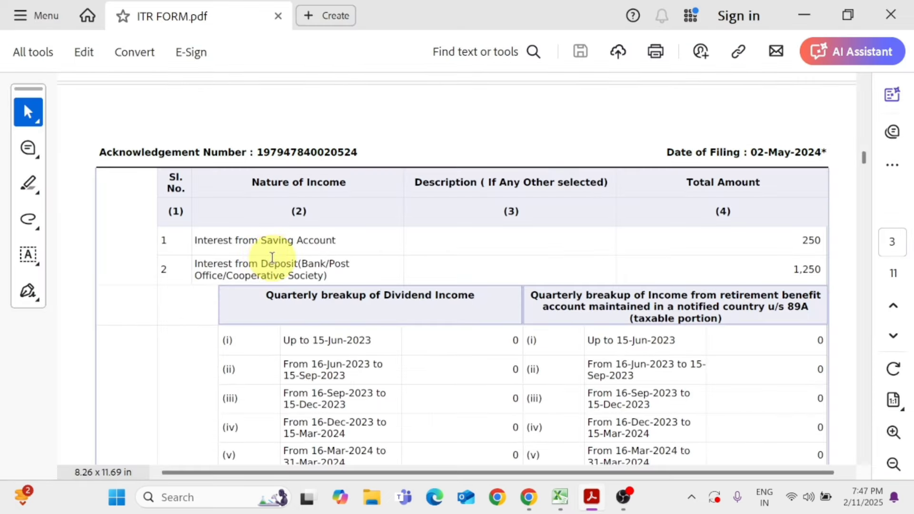
key("alt+Tab")
type("INTER")
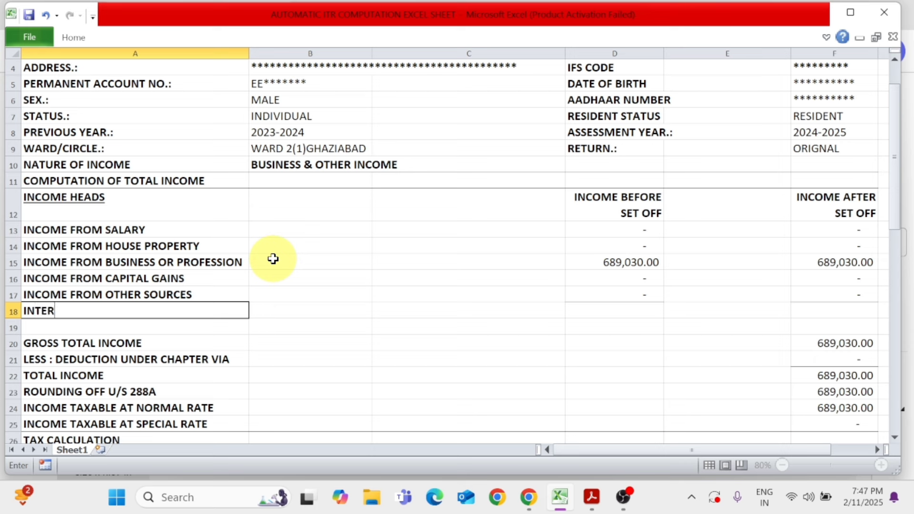
type("EST FROM SB A/C")
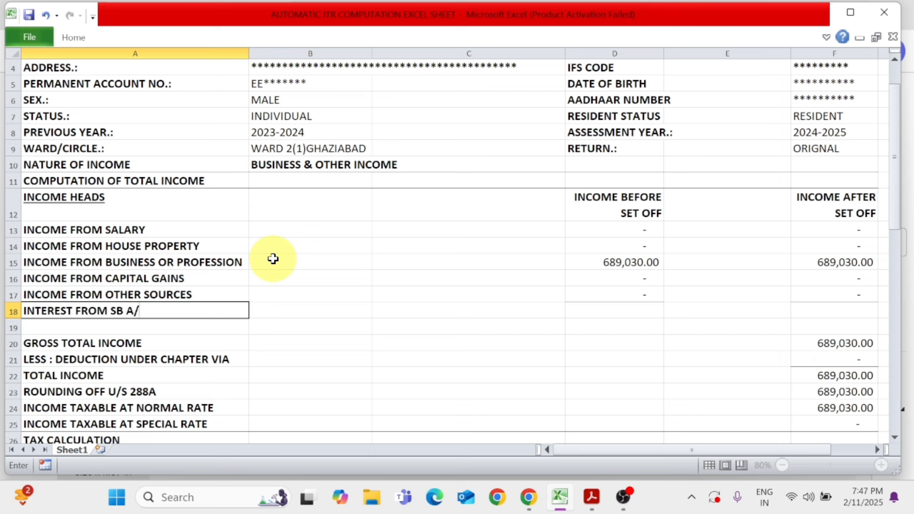
key("Return")
Step: Enter the savings account interest of 250 from ITR FORM.pdf in cell D18 as income before set off
key("Up")
key("Right")
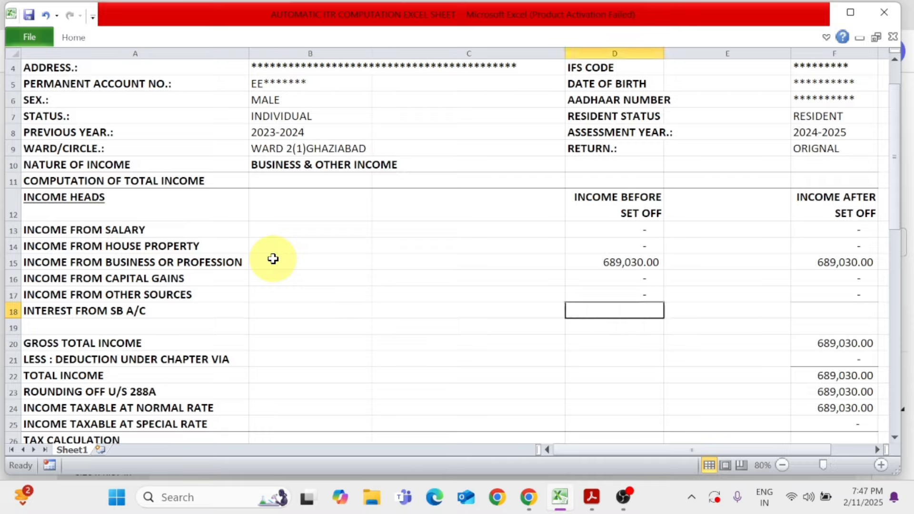
key("alt+Tab")
key("alt+Tab")
type("250")
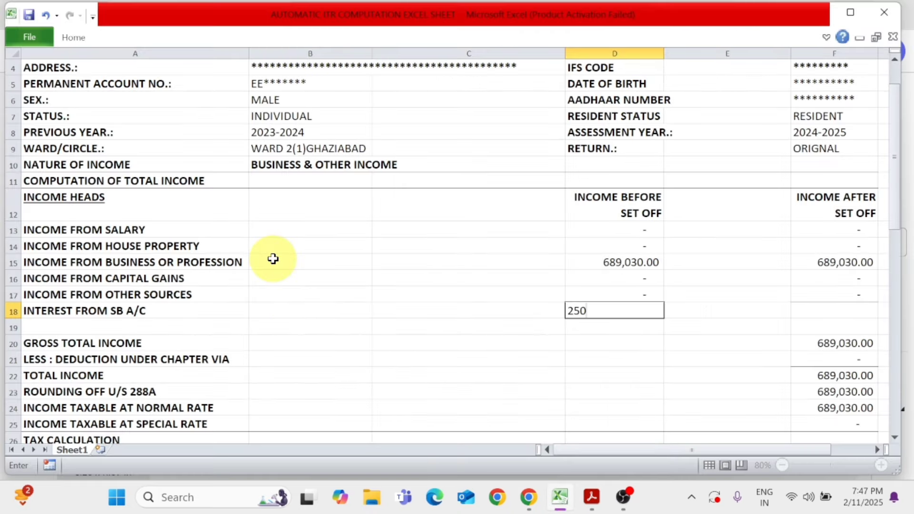
key("Return")
Step: Check the second interest item in ITR FORM.pdf and label Excel cell A19 INTEREST FROM FD A/C
key("alt+Tab")
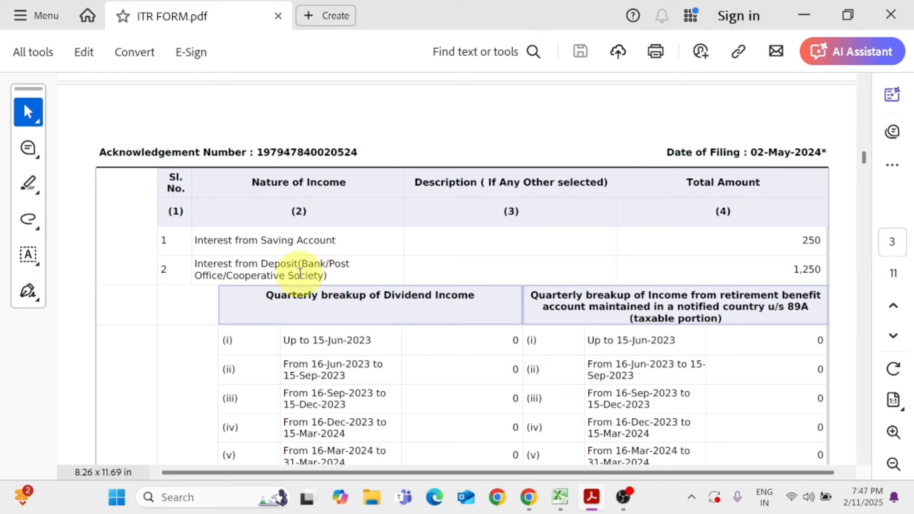
key("alt+Tab")
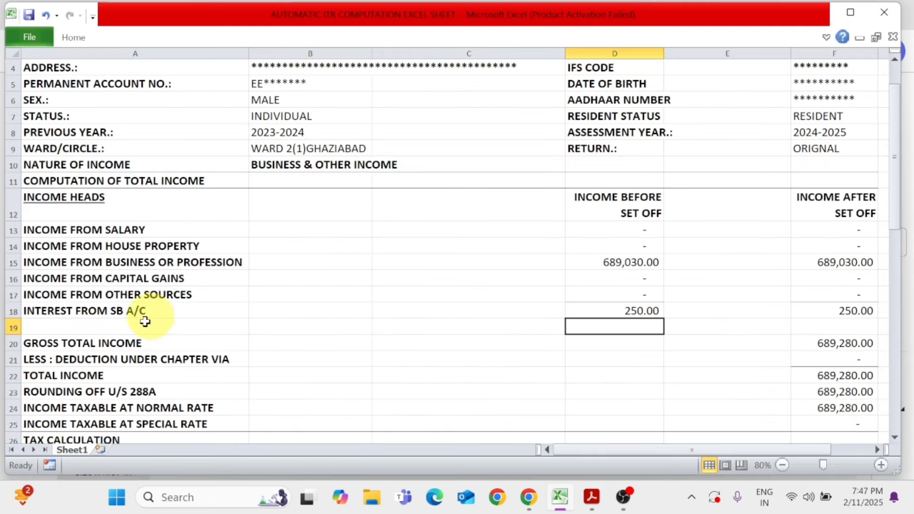
left_click(162, 326)
type("IN")
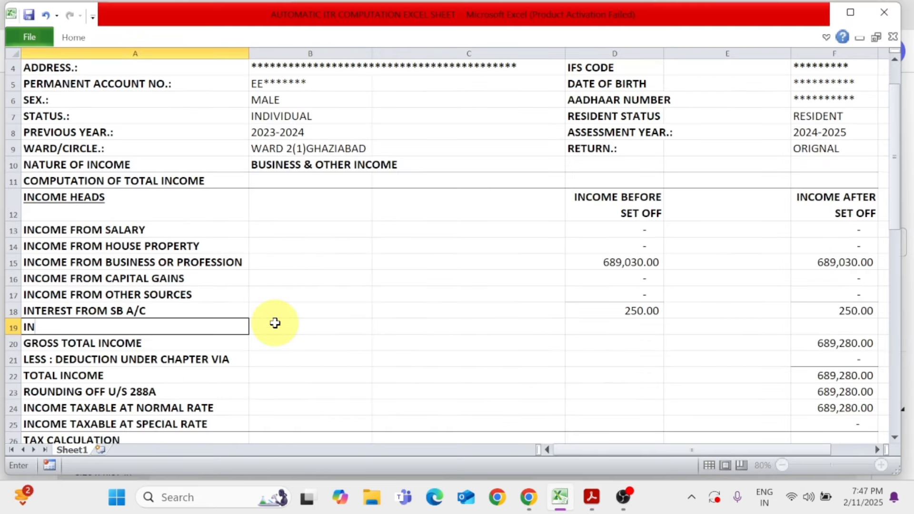
type("TEREST ")
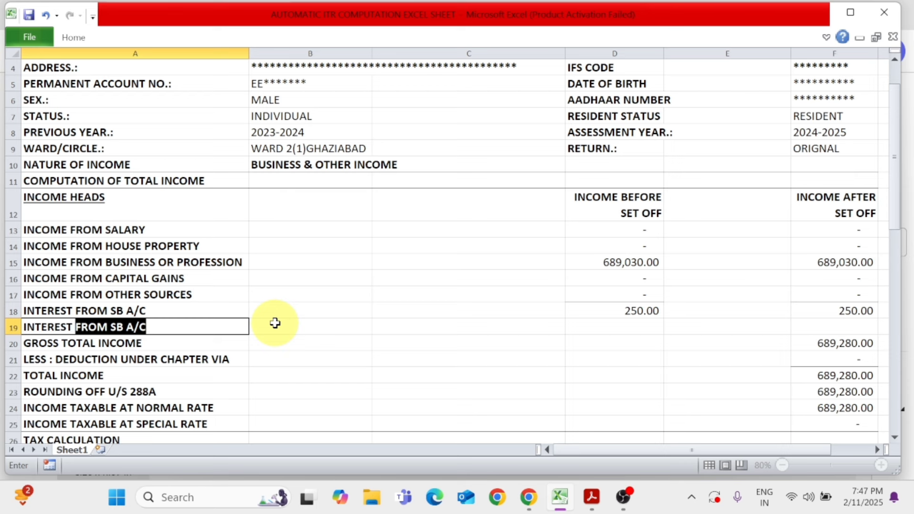
type("FROM FD A/C")
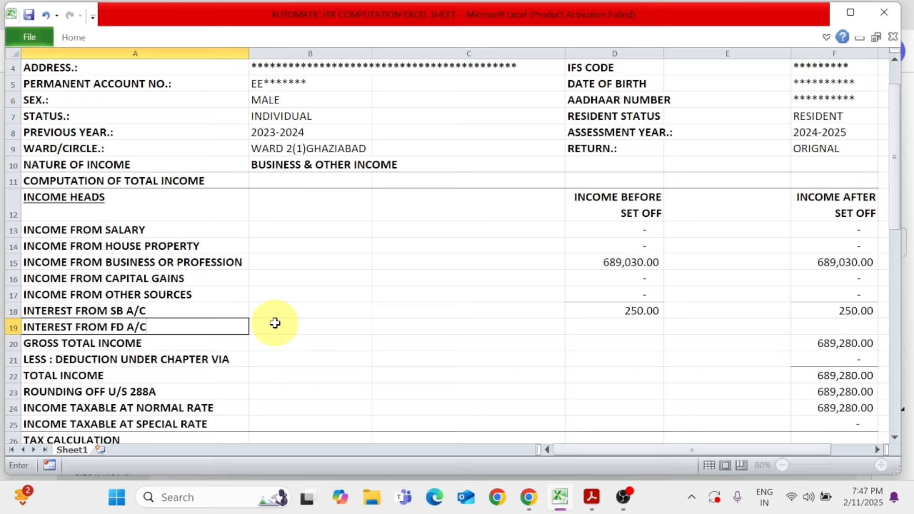
key("Return")
Step: Enter the deposit interest of 1,250 from ITR FORM.pdf in Excel cell D19 as income before set off
left_click(275, 323)
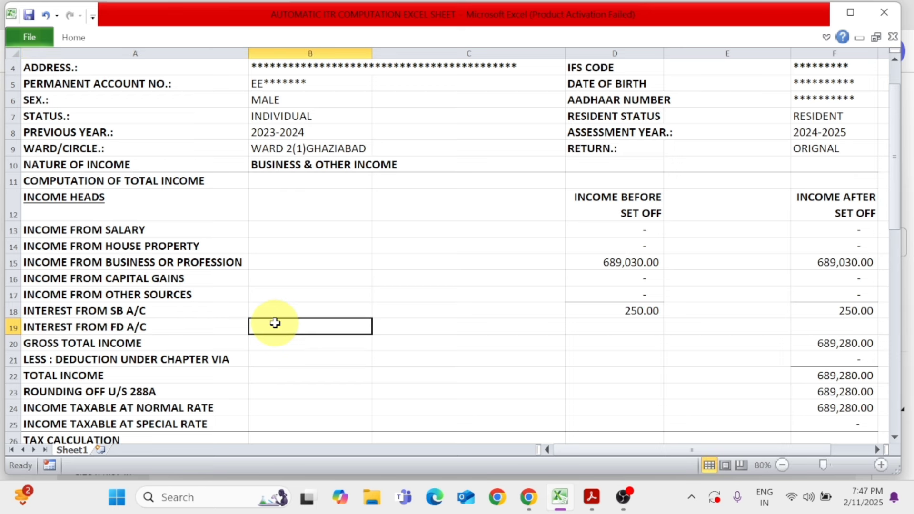
key("Left")
key("Right")
key("Right")
key("Right")
key("alt+Tab")
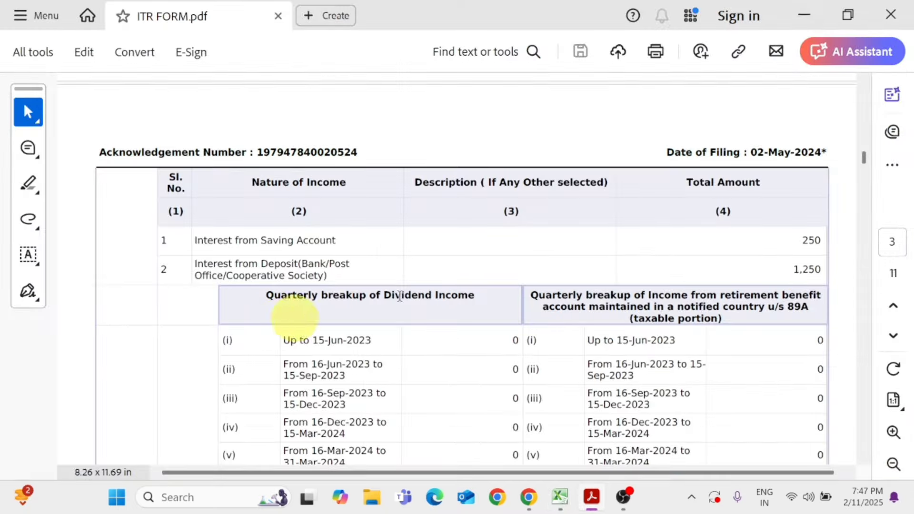
key("alt+Tab")
type("1,250")
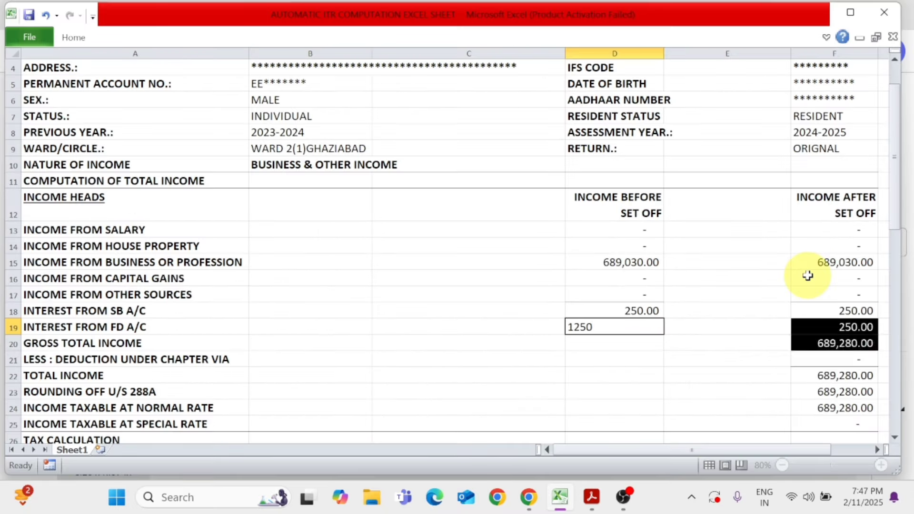
key("Return")
Step: Replace the formula in F19 with =SUM(D18:D19) so it totals both interest amounts as income after set off
scroll(805, 275, "down", 1)
left_click(821, 294)
double_click(820, 294)
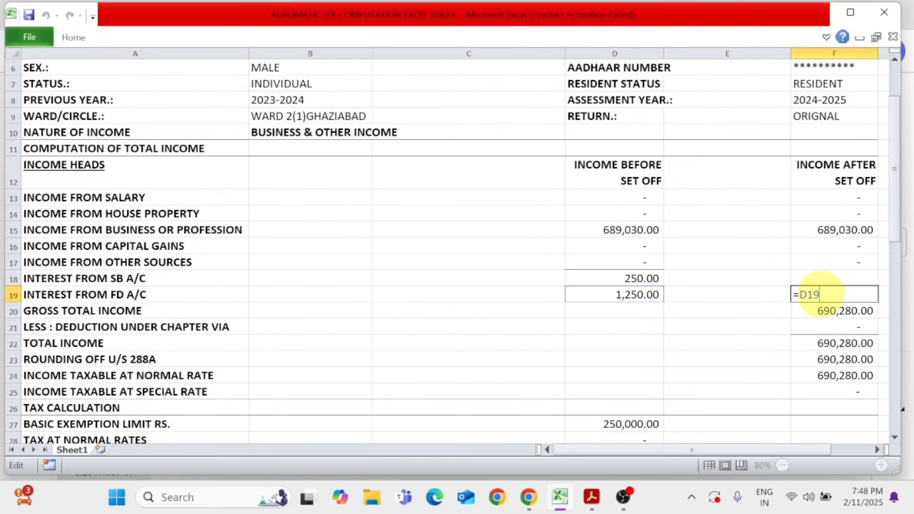
key("Return")
left_click(820, 294)
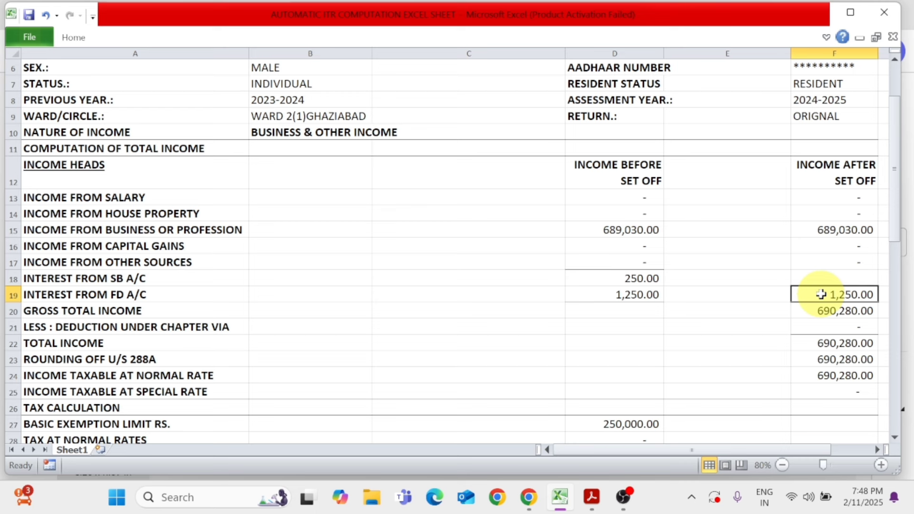
type("=SUM(")
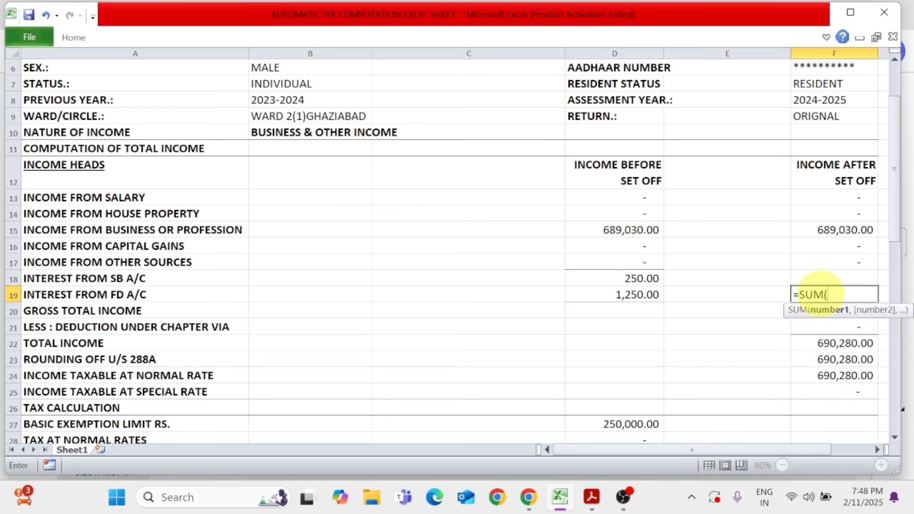
key("Left")
key("Left")
key("shift+Up")
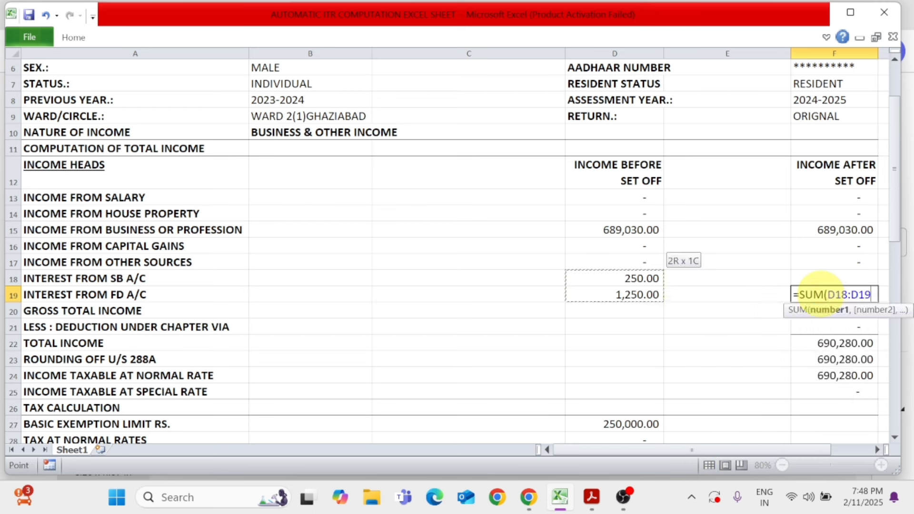
key("Return")
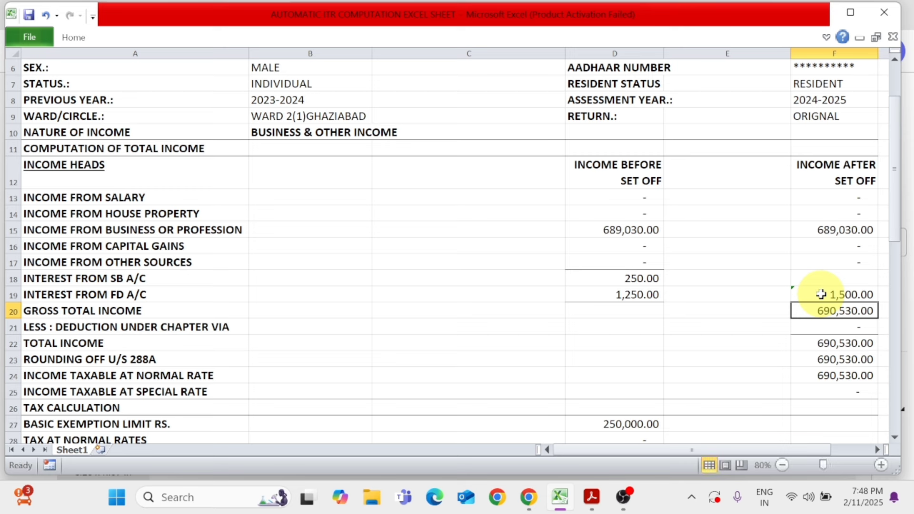
Step: Check the Gross Total Income formula in F20 and compare its amount with item B5 in ITR FORM.pdf
left_click(820, 294)
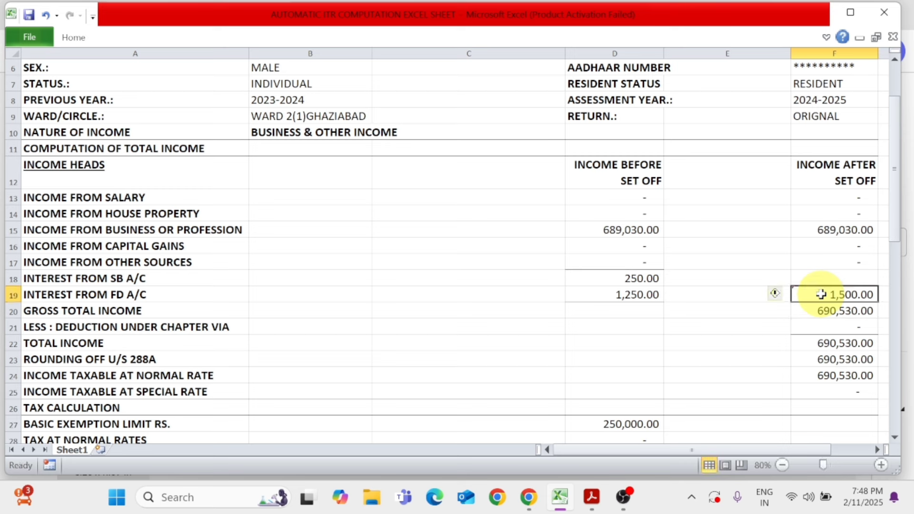
key("Down")
key("F2")
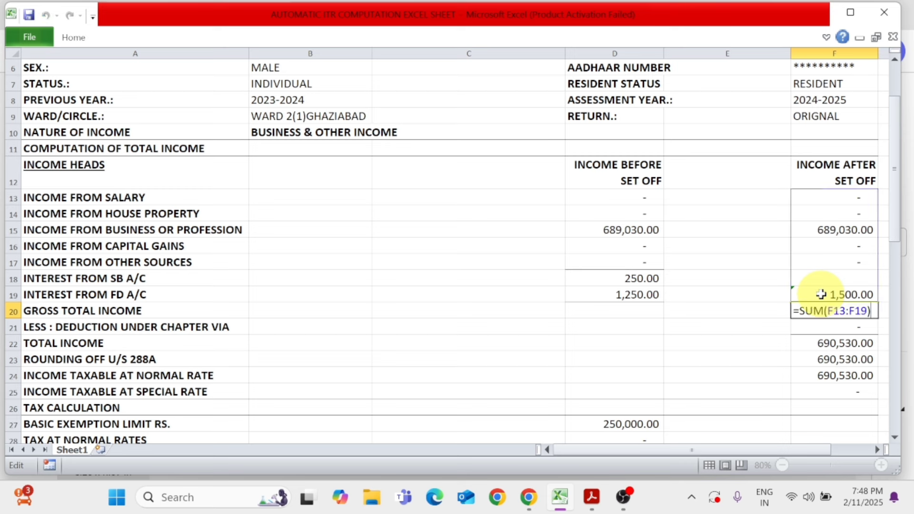
key("Return")
key("Up")
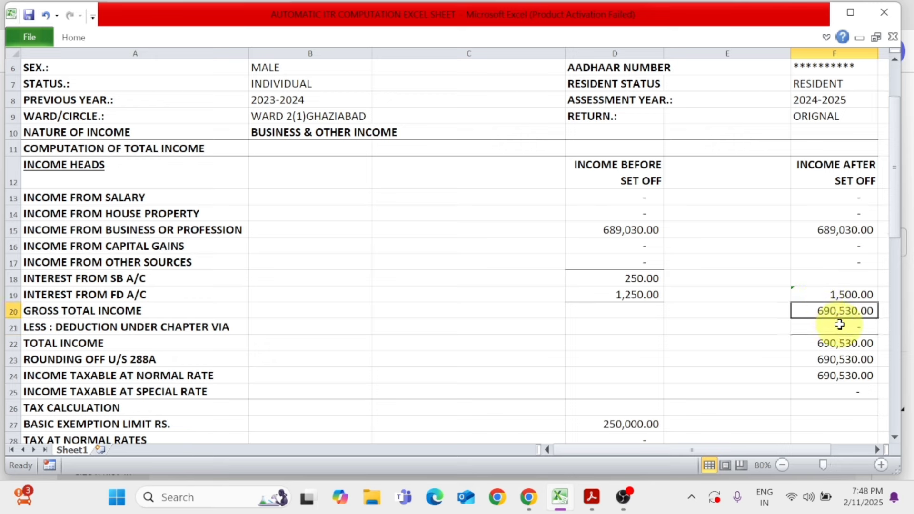
key("alt+Tab")
scroll(837, 327, "down", 5)
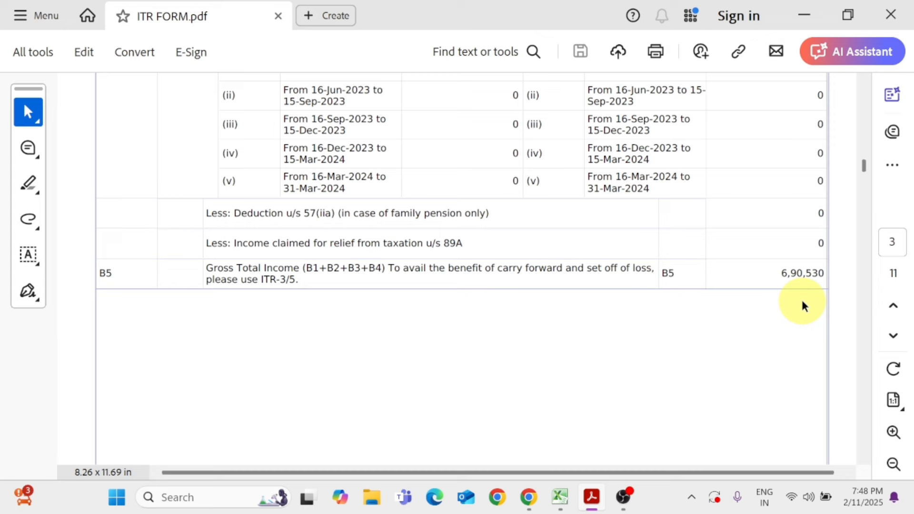
key("alt+Tab")
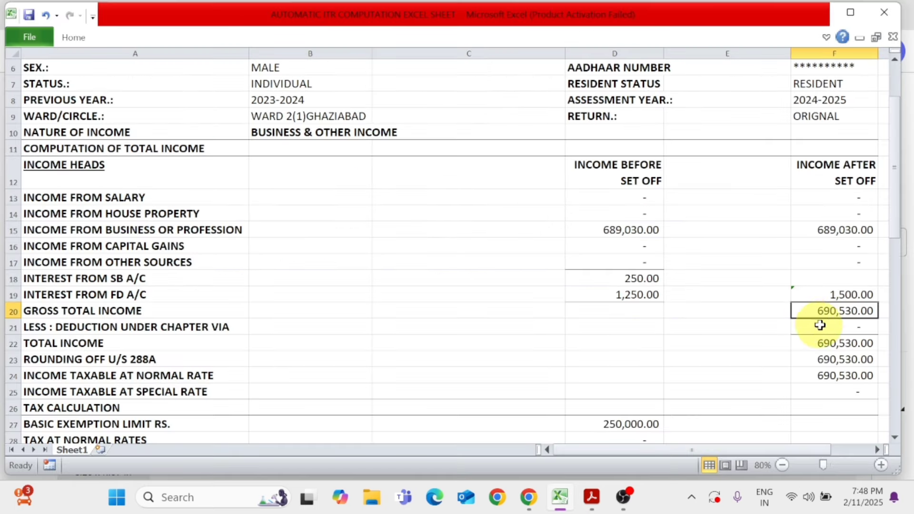
key("alt+Tab")
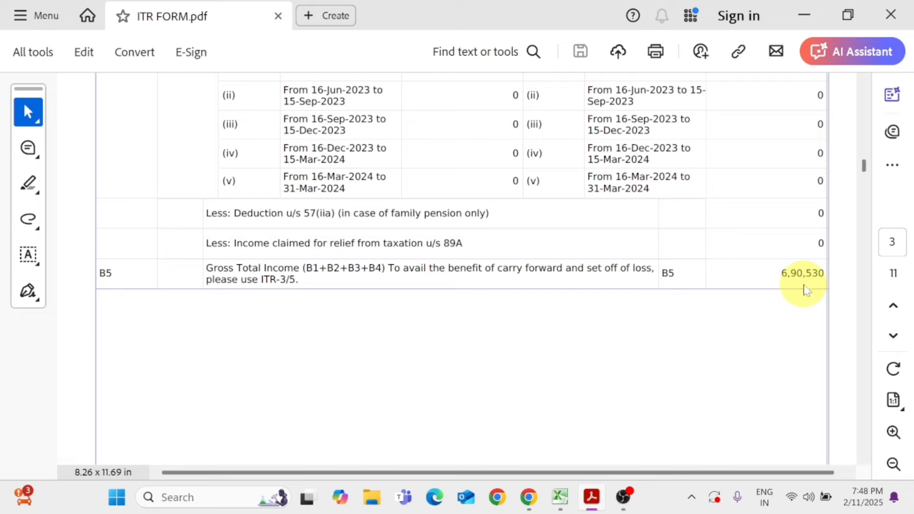
key("alt+Tab")
Step: Consult the taxable total income and the Part D tax computations in ITR FORM.pdf, and return to the Excel sheet
left_click(812, 281)
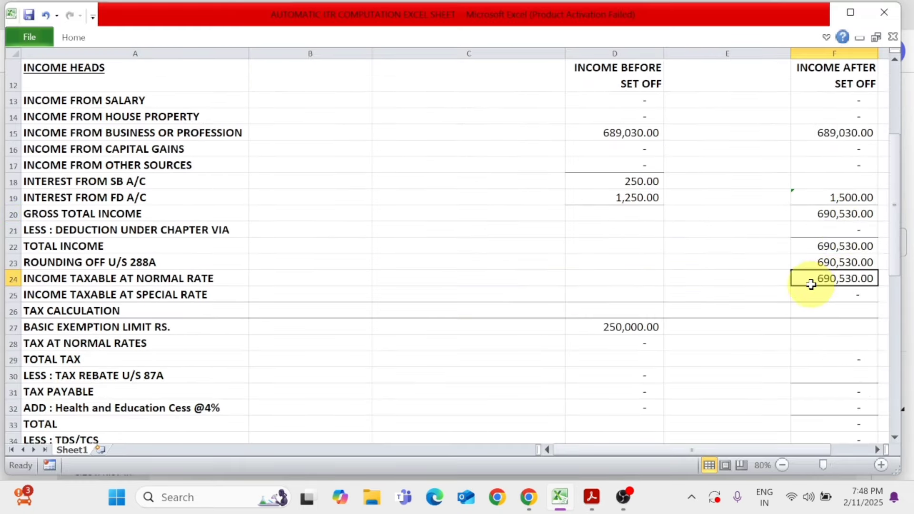
scroll(806, 286, "down", 2)
key("alt+Tab")
scroll(723, 303, "down", 5)
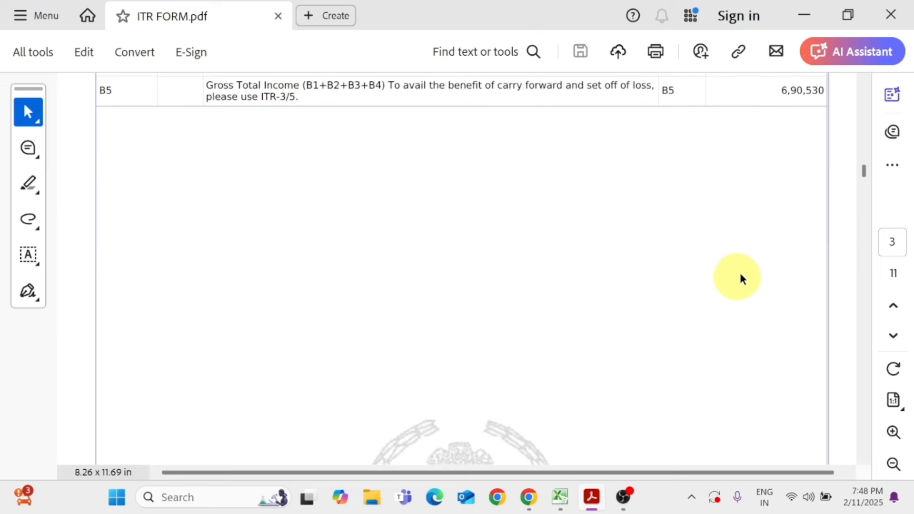
left_click_drag(860, 172, 864, 230)
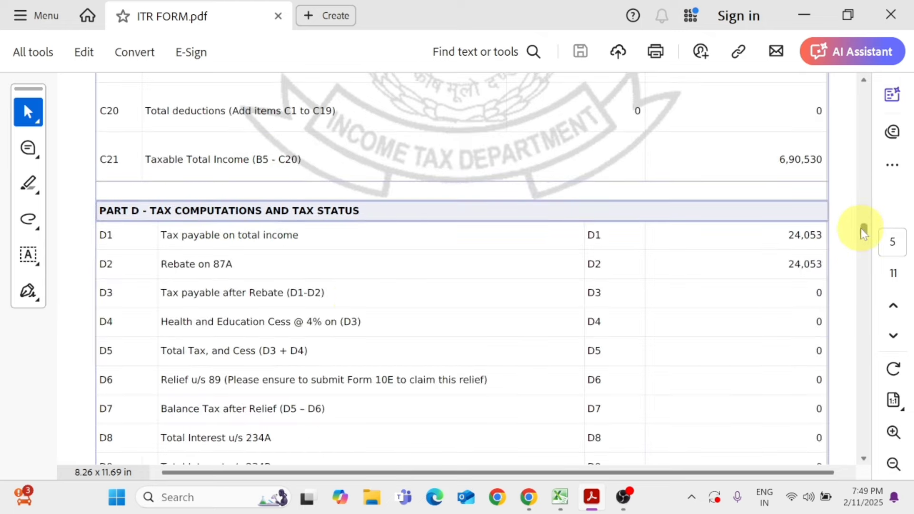
key("alt+Tab")
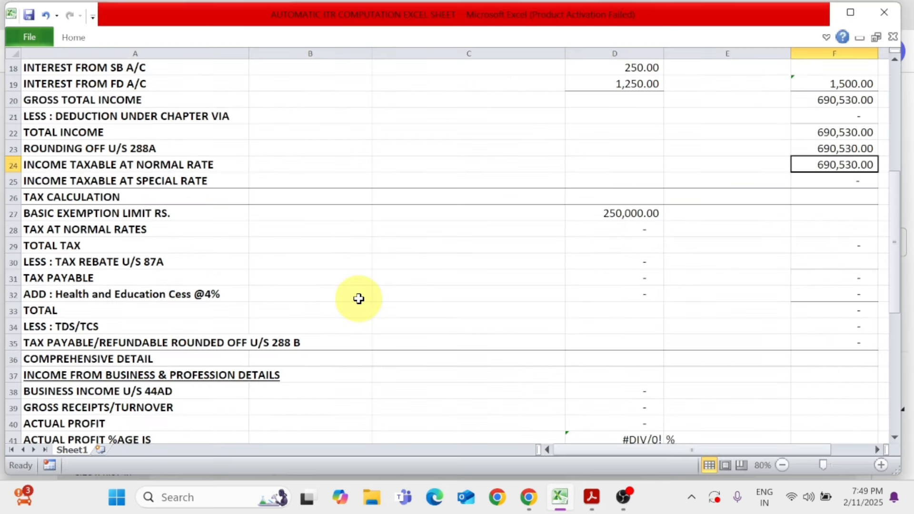
Step: Set the basic exemption limit in cell D27 to 300,000
left_click(88, 215)
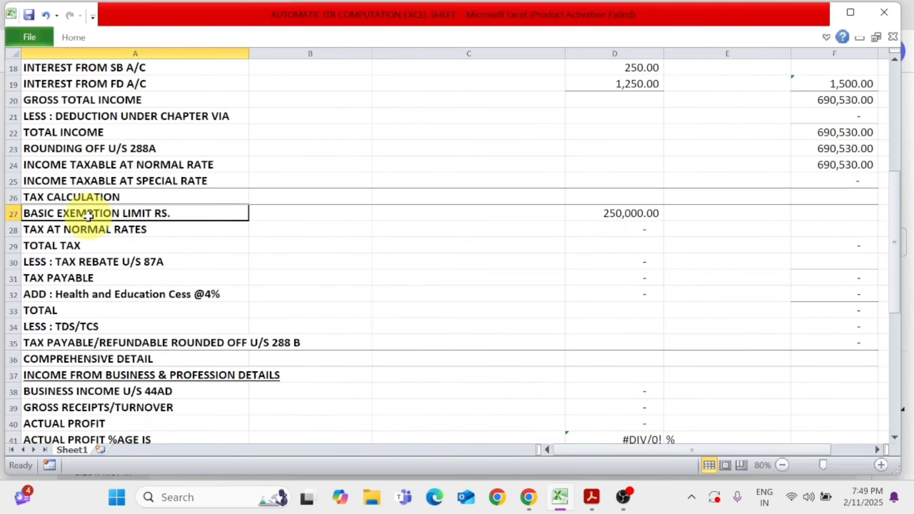
key("Right")
key("Right")
key("Right")
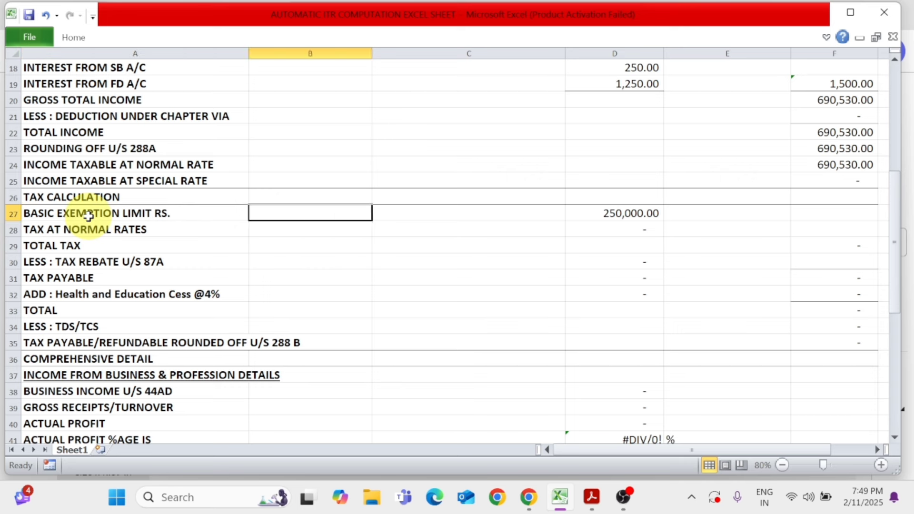
type("300,000")
key("Return")
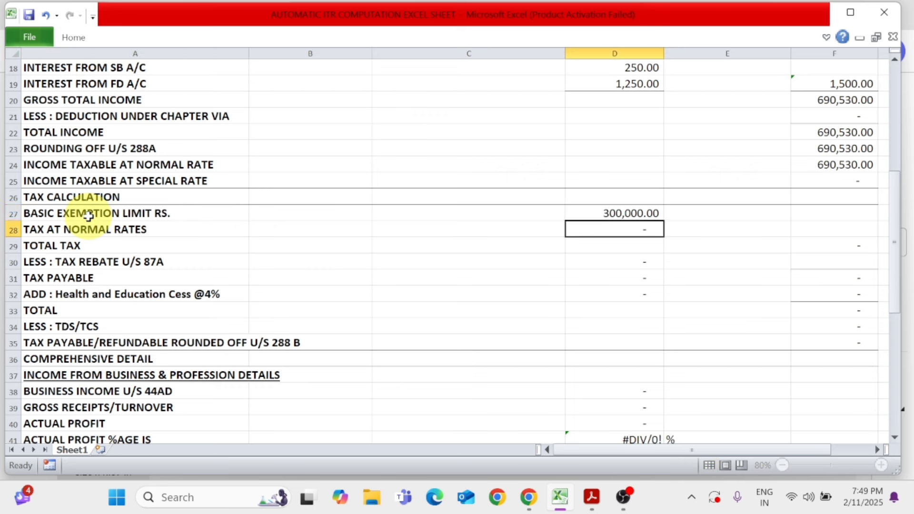
Step: Enter the tax payable on total income of 24,053 from ITR FORM.pdf in Excel cell D28 as tax at normal rates
key("Left")
key("Left")
key("Left")
key("Right")
key("Right")
key("Right")
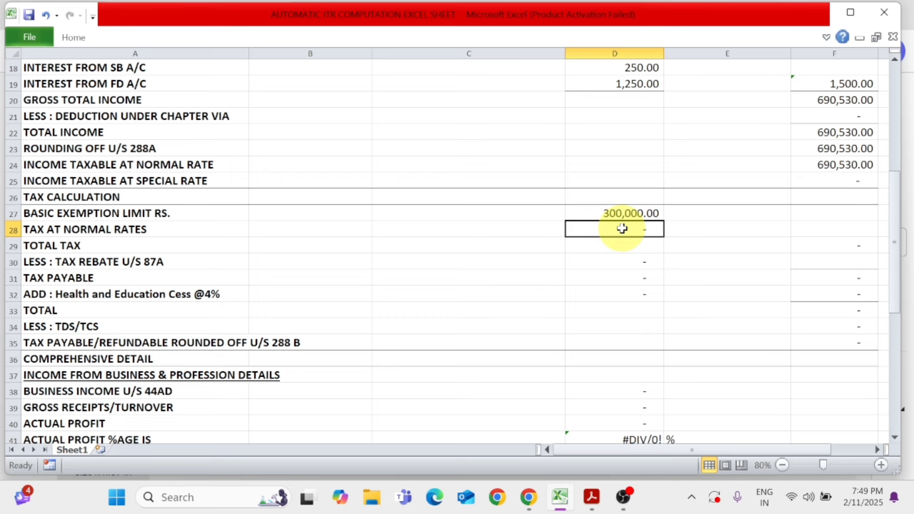
key("alt+Tab")
key("alt+Tab")
type("24")
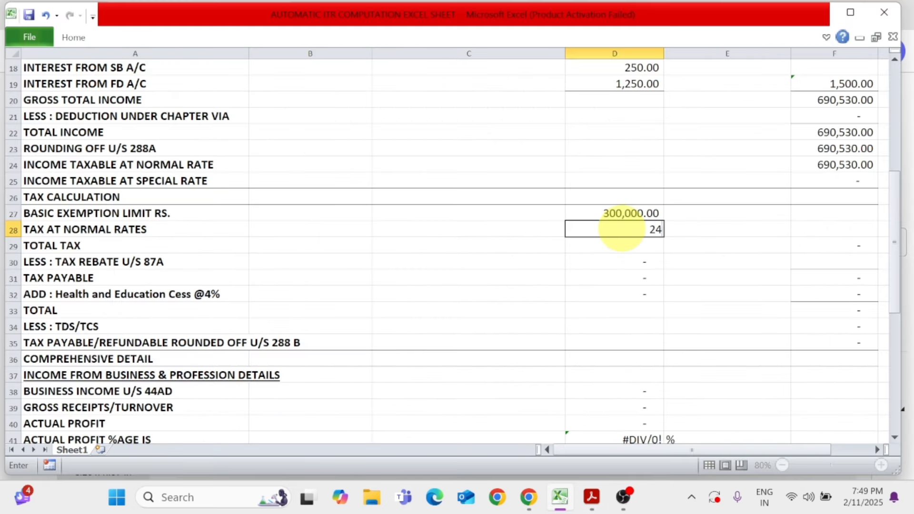
type(",053")
key("Return")
left_click(621, 228)
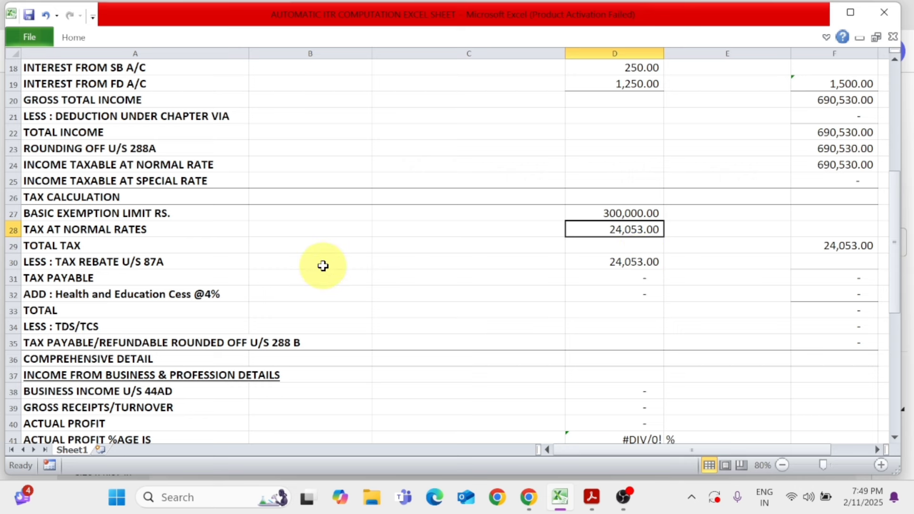
Step: Check the 87A tax rebate in cell D30, and consult the section 44AD turnover details under Schedule BP in ITR FORM.pdf
left_click(596, 266)
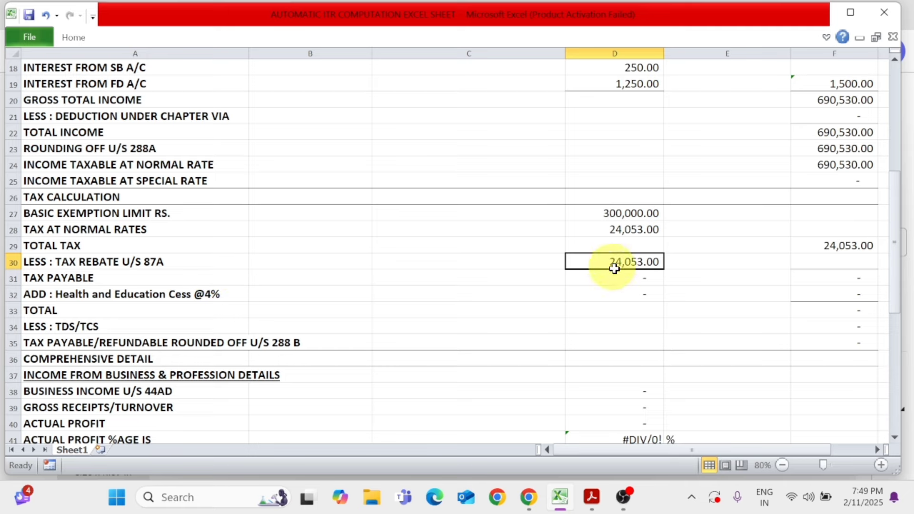
key("alt+Tab")
scroll(618, 277, "down", 3)
left_click_drag(863, 234, 865, 264)
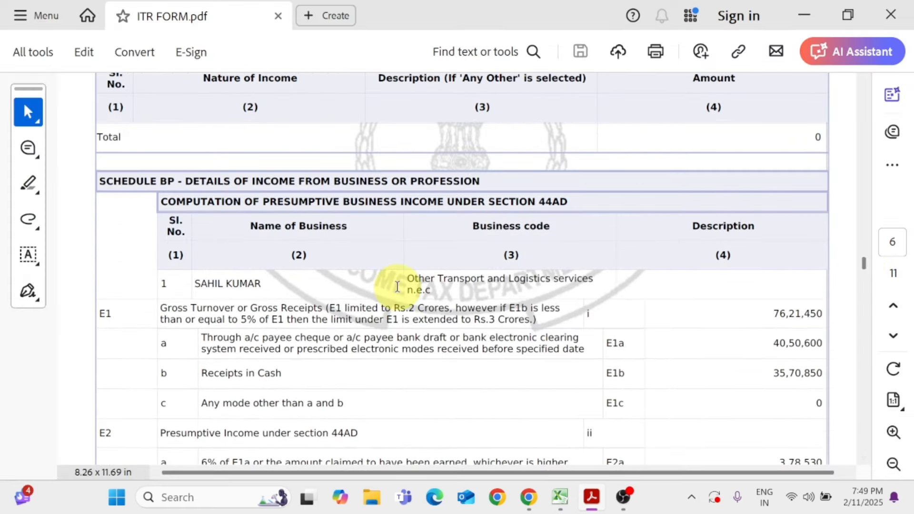
scroll(646, 351, "down", 2)
key("alt+Tab")
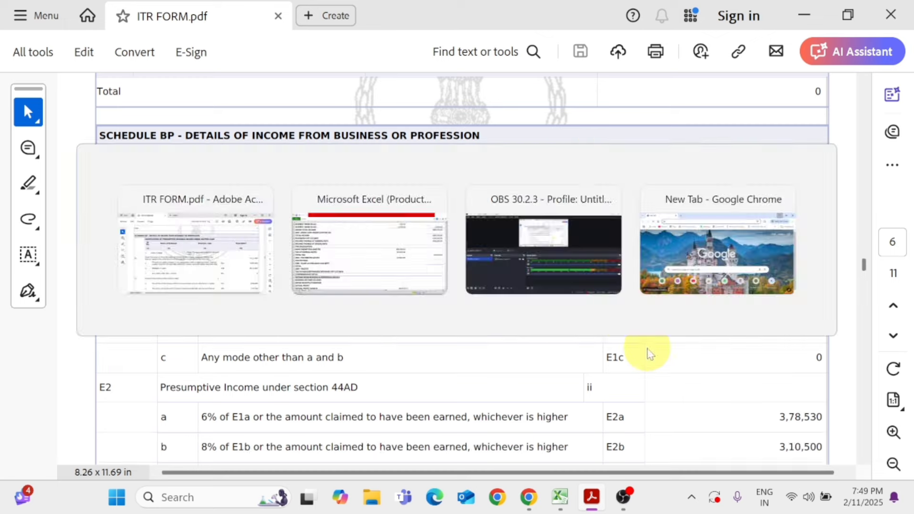
Step: Review the TDS/TCS, tax payable/refundable and section 44AD business income rows in the Excel sheet
scroll(646, 348, "down", 1)
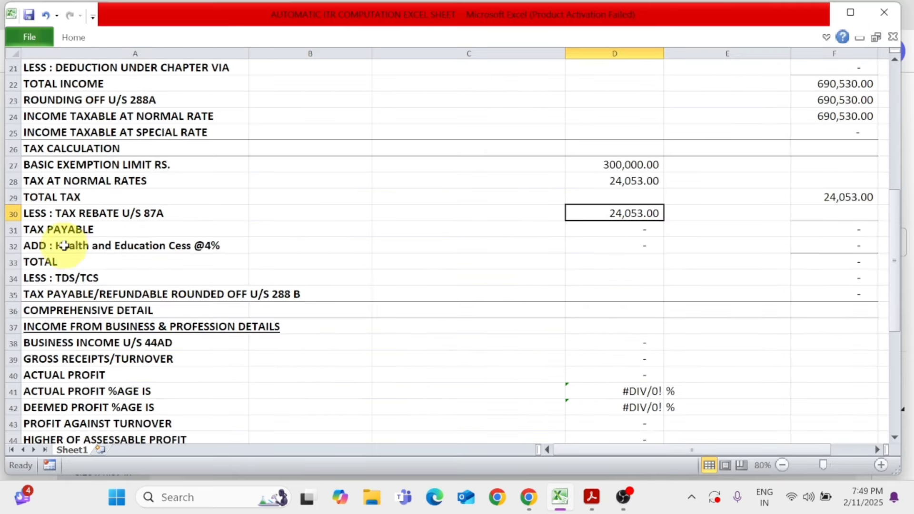
left_click(67, 278)
left_click(830, 279)
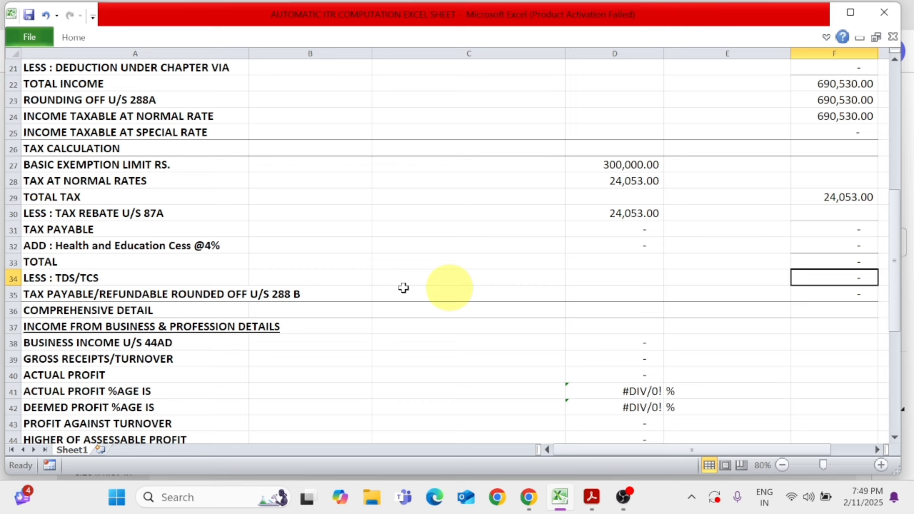
left_click(181, 292)
left_click(770, 346)
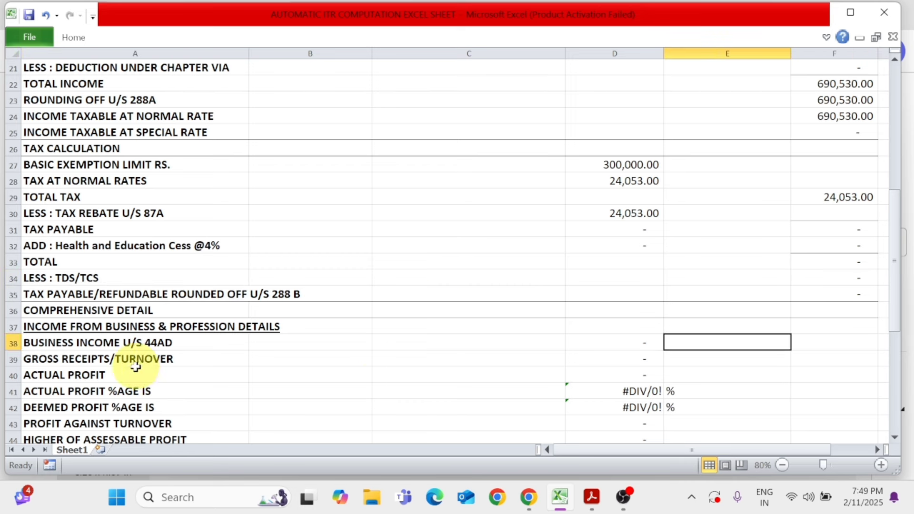
Step: Link the section 44AD business income in cell D38 to the income from business or profession in D15
left_click(109, 344)
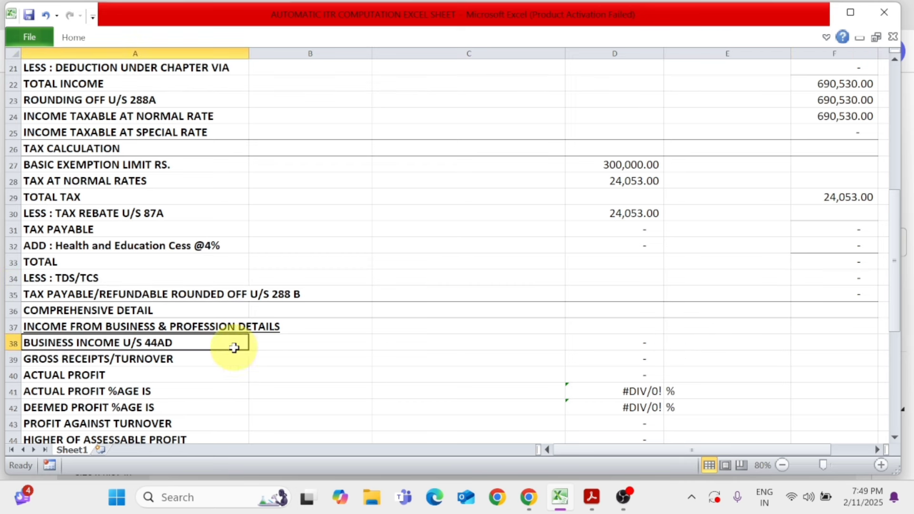
left_click(643, 358)
left_click(648, 342)
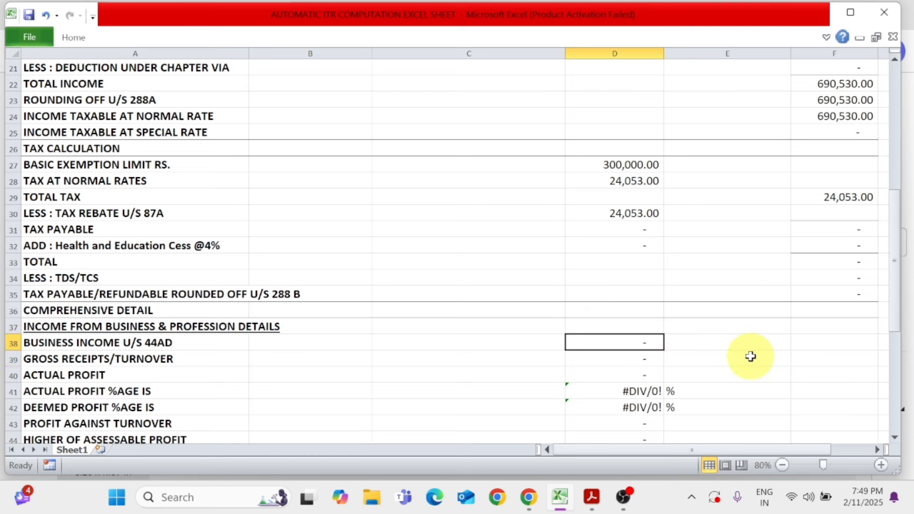
type("=")
scroll(748, 355, "up", 4)
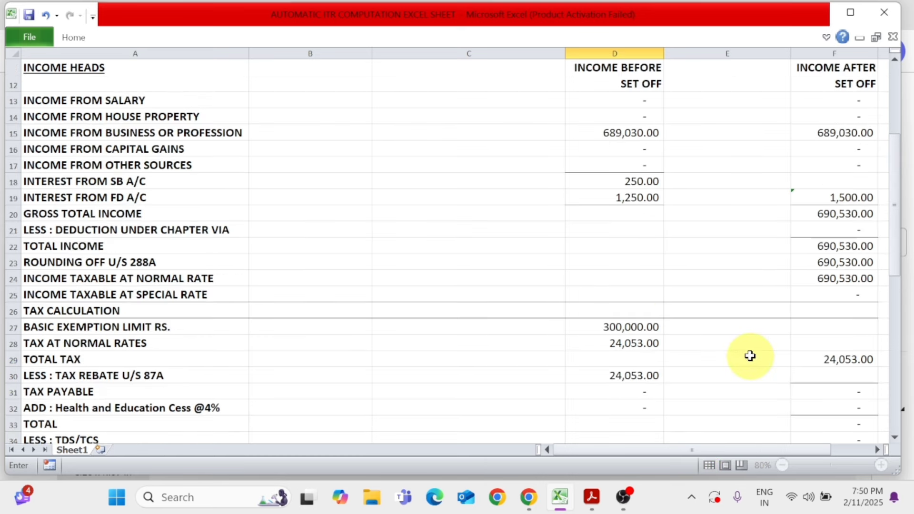
left_click(633, 133)
key("Return")
Step: Enter the gross turnover of 7621450 from Schedule BP in ITR FORM.pdf as gross receipts/turnover in Excel cell D39
scroll(614, 138, "down", 1)
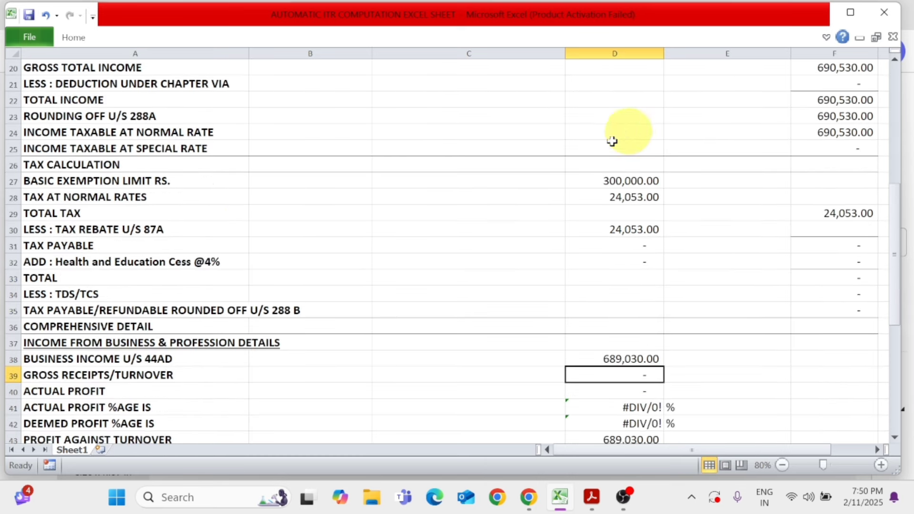
left_click(157, 374)
key("alt+Tab")
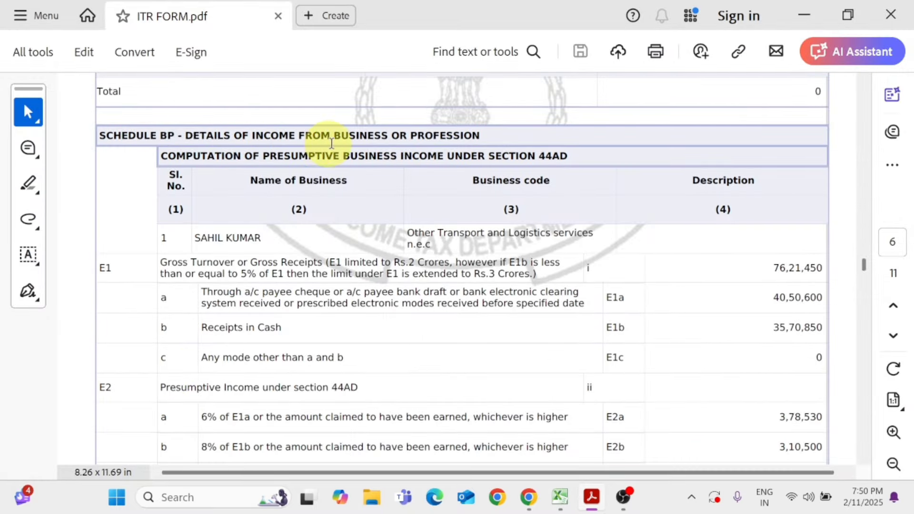
scroll(537, 318, "down", 1)
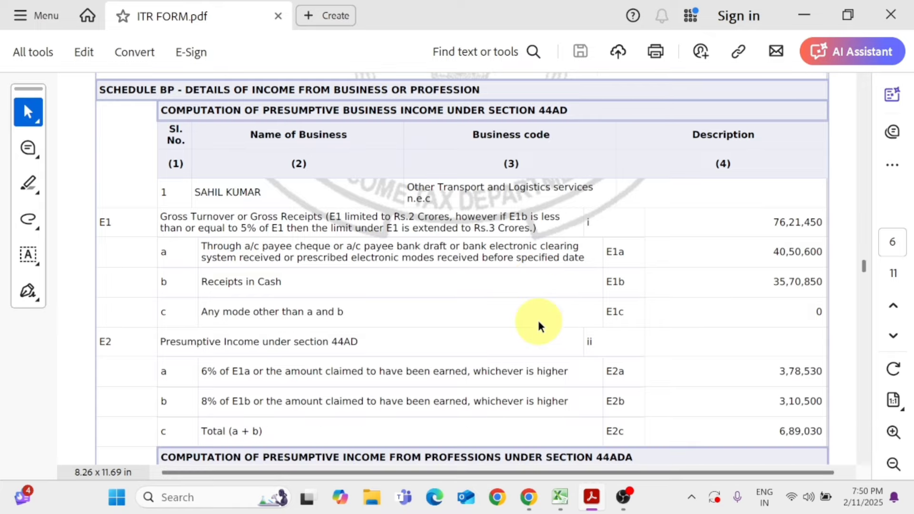
key("alt+Tab")
key("alt+Tab")
key("alt+Tab")
type("7621")
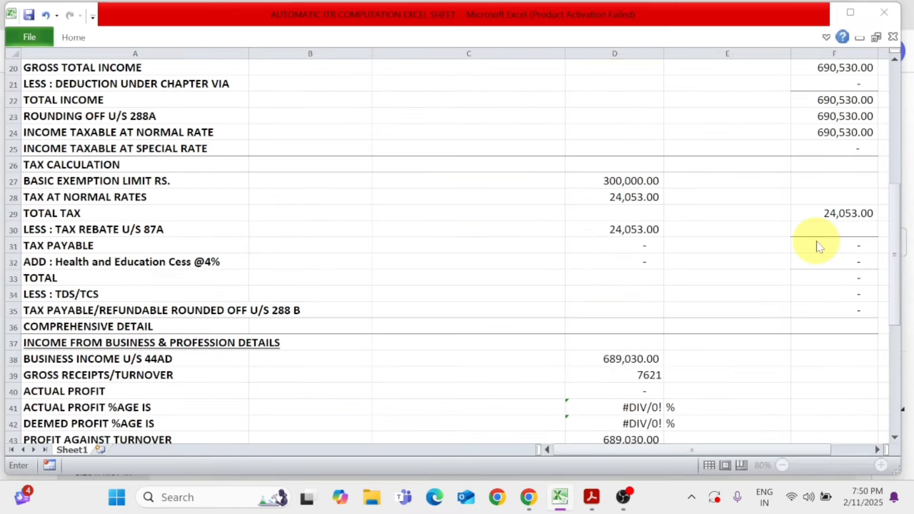
key("alt+Tab")
key("alt+Tab")
type("450")
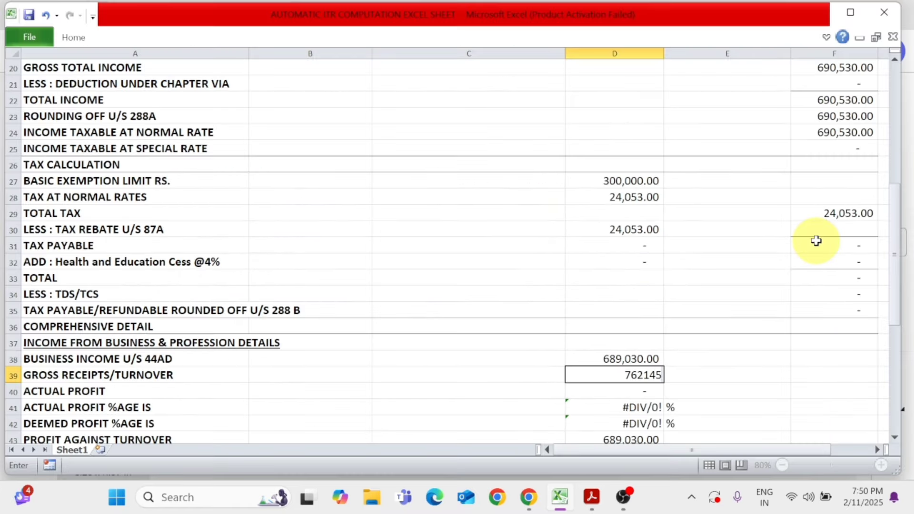
key("Return")
key("Down")
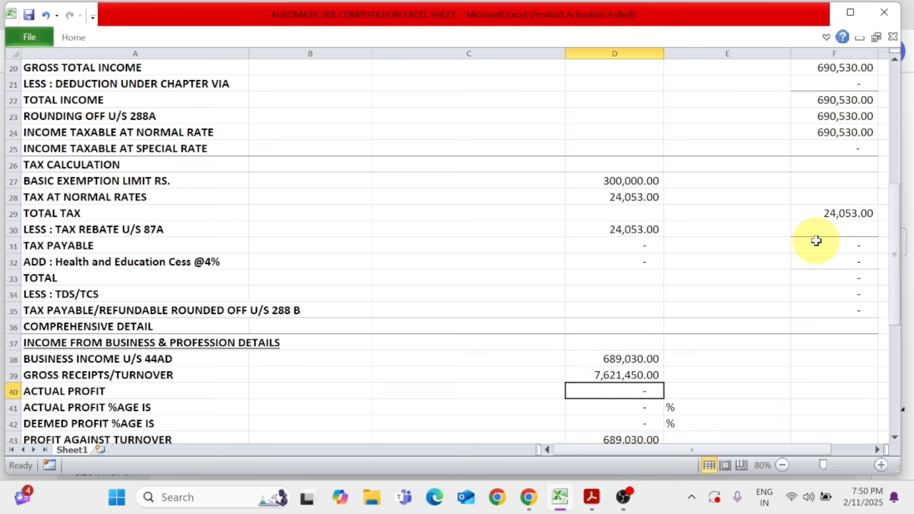
Step: Set the actual profit in cell D40 to 689,030
left_click(129, 396)
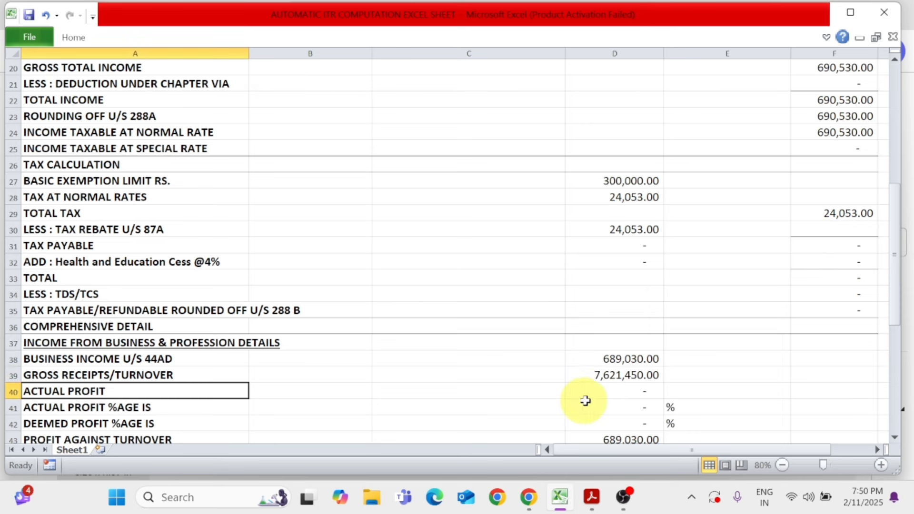
left_click(612, 393)
type("689,030")
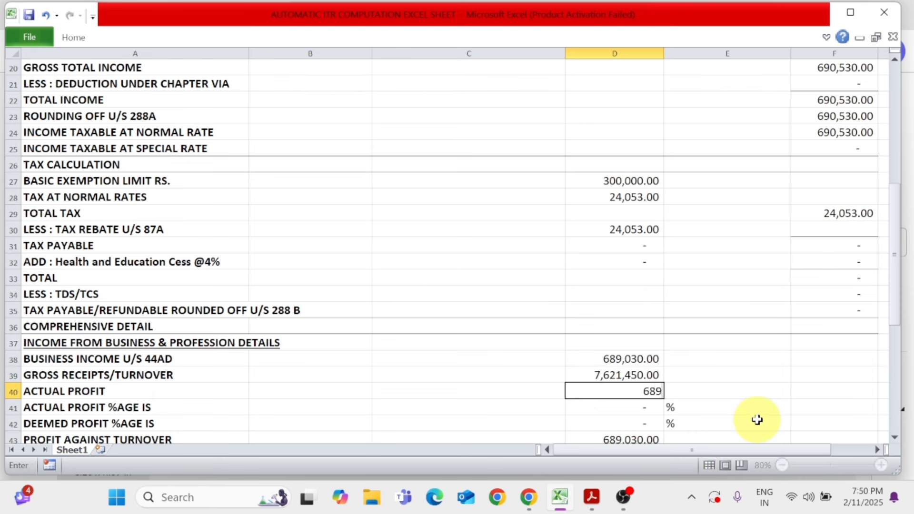
key("Return")
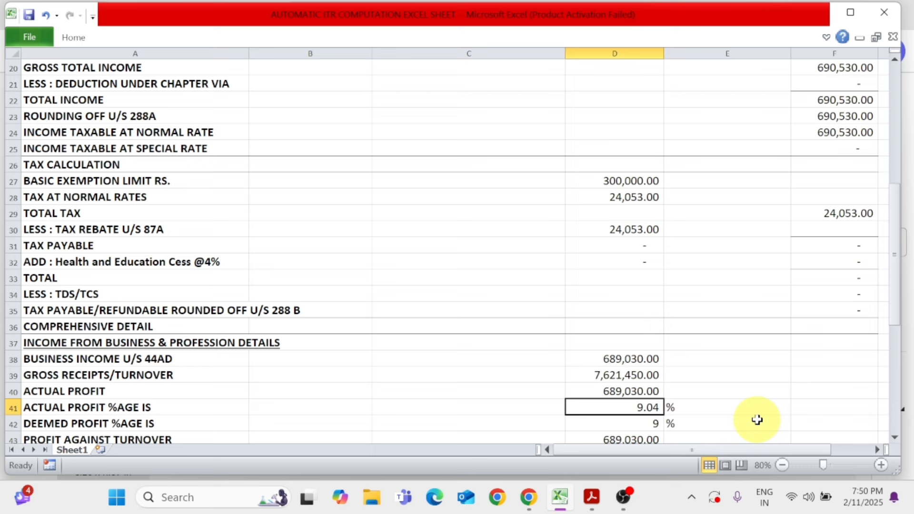
Step: Check the formula behind the actual profit percentage in cell D41 and review the profit rows beneath it
key("F2")
key("Return")
key("Up")
key("F2")
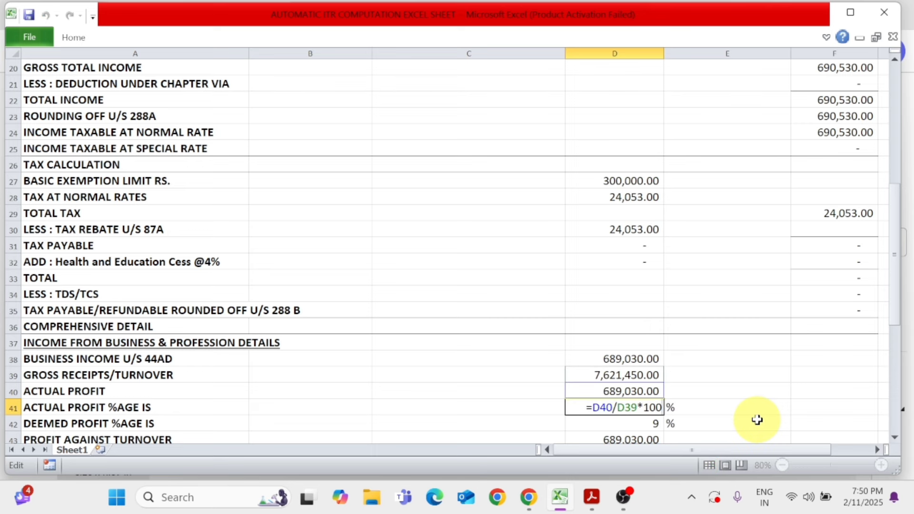
key("Return")
key("Up")
key("F2")
key("Return")
key("Up")
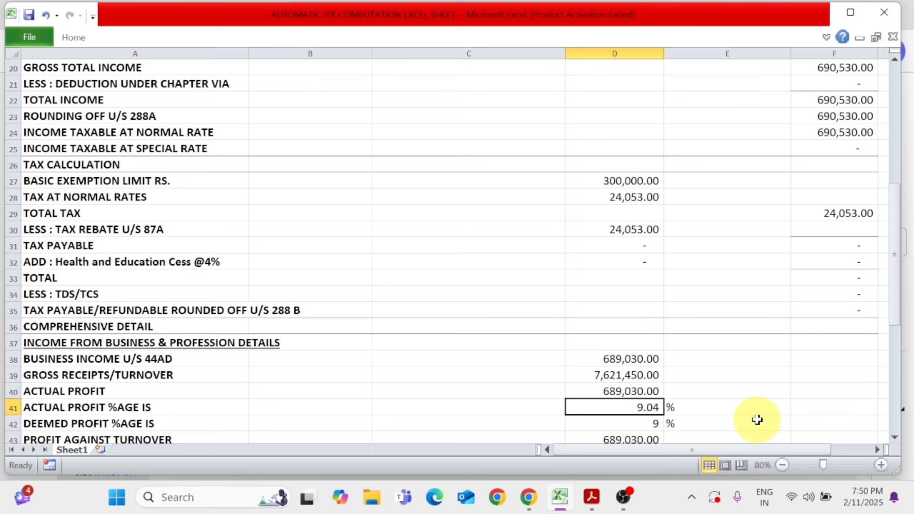
key("F2")
key("Return")
key("Down")
key("Down")
key("Down")
key("Up")
key("Up")
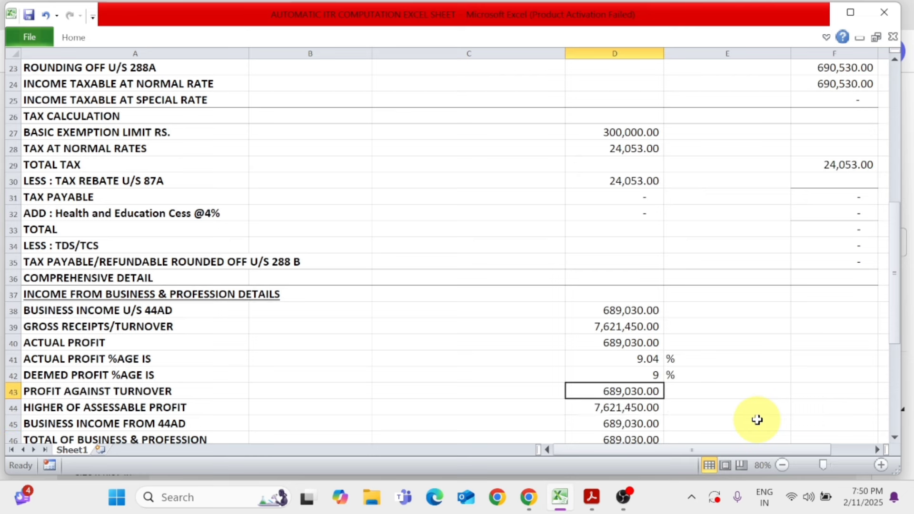
key("Down")
key("Up")
Step: Copy the profit against turnover formula from cell D43 into cells D44 to D46
key("ctrl+c")
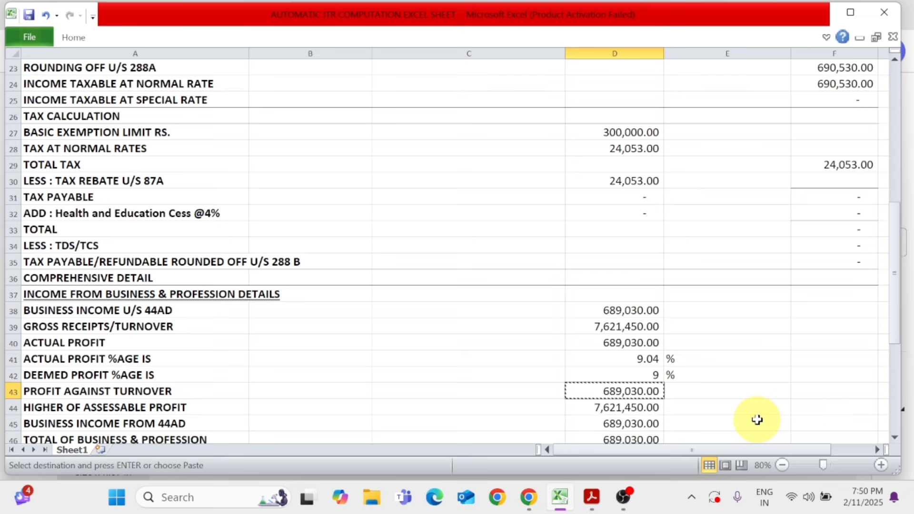
key("Down")
key("shift+Down")
key("shift+Down")
key("ctrl+v")
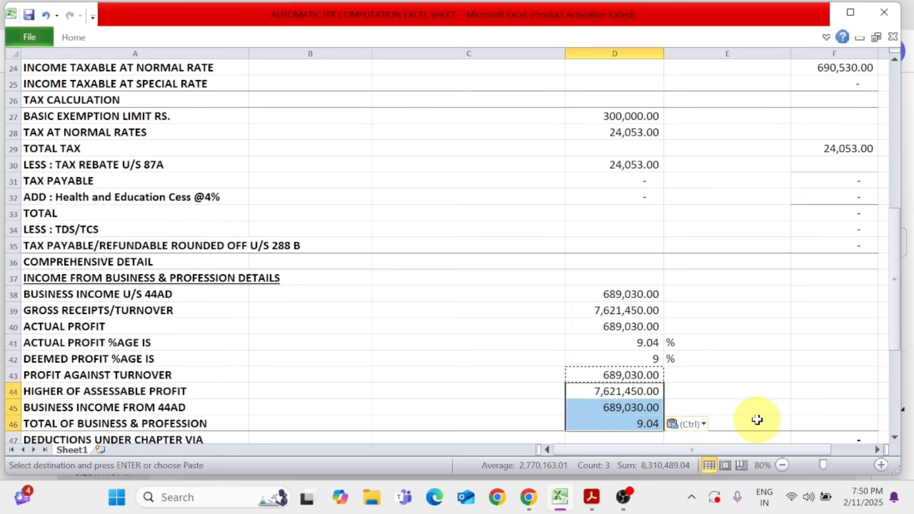
key("Escape")
Step: Replace the total of business and profession in cell D46 with 689030
key("Down")
key("Down")
key("Down")
key("Up")
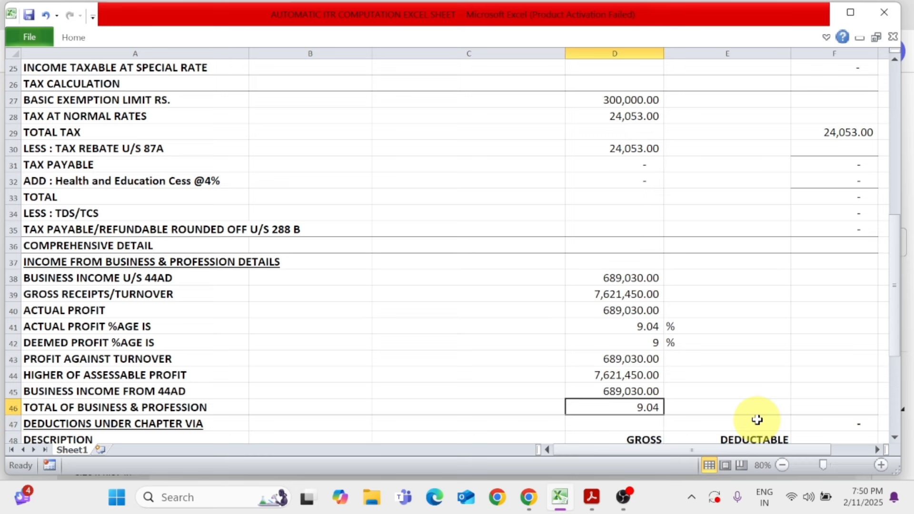
key("Delete")
type("689030")
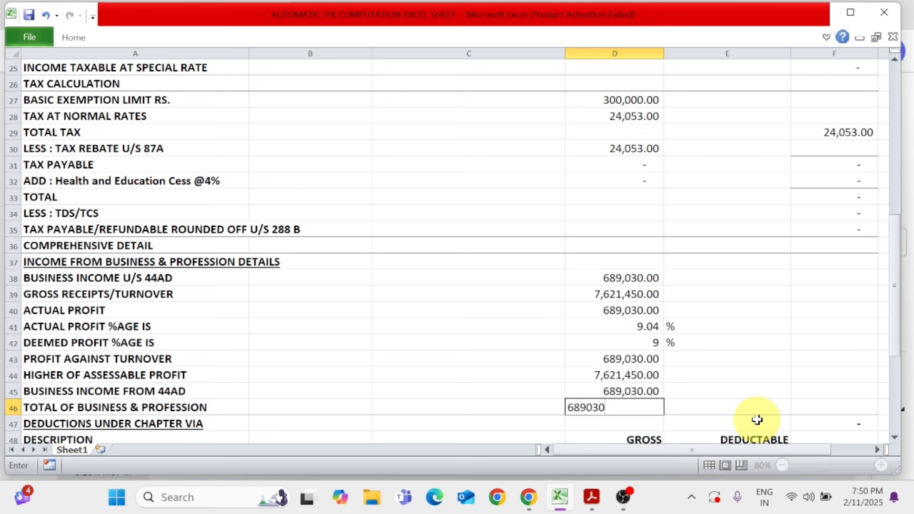
key("Return")
key("Up")
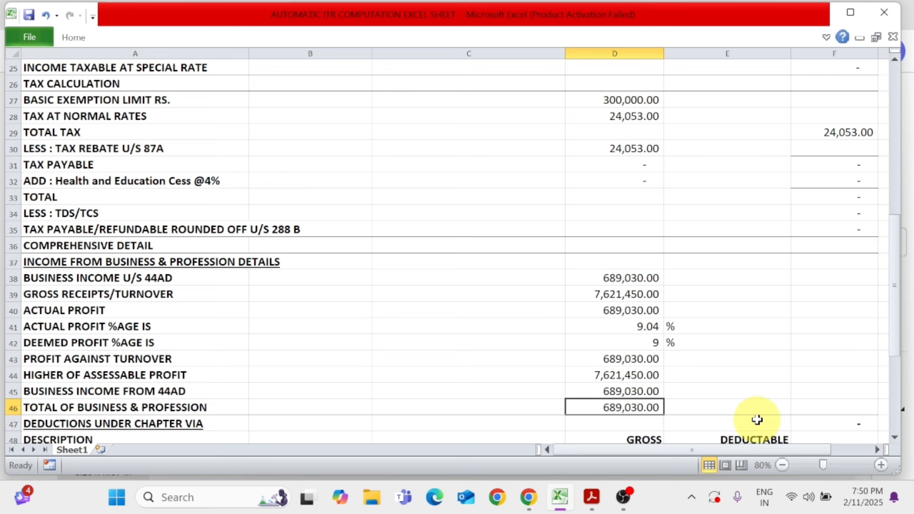
Step: Set the due date of ITR filing in cell B58 to 31/07/2024
scroll(756, 420, "down", 4)
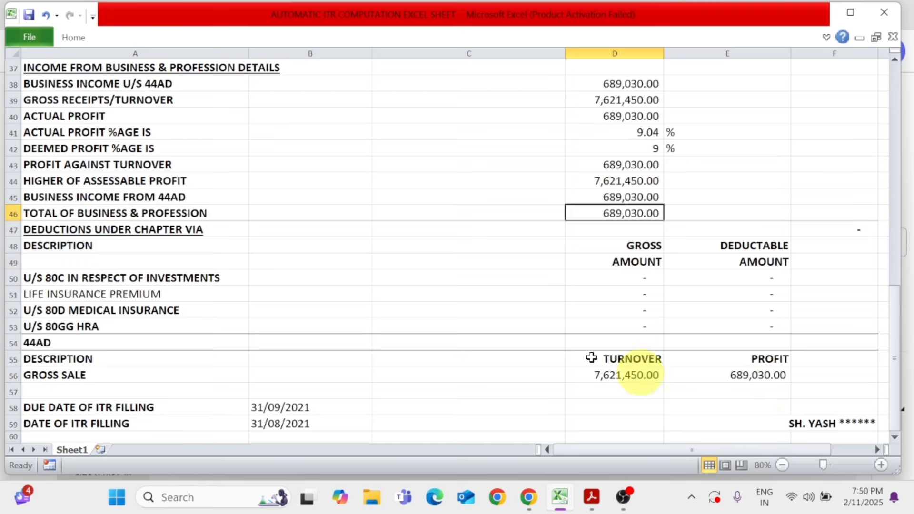
left_click(79, 260)
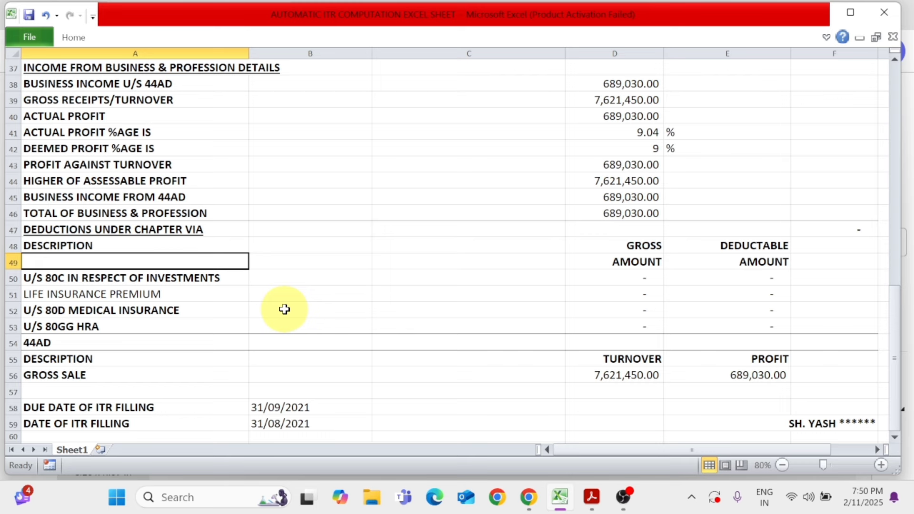
scroll(284, 309, "down", 1)
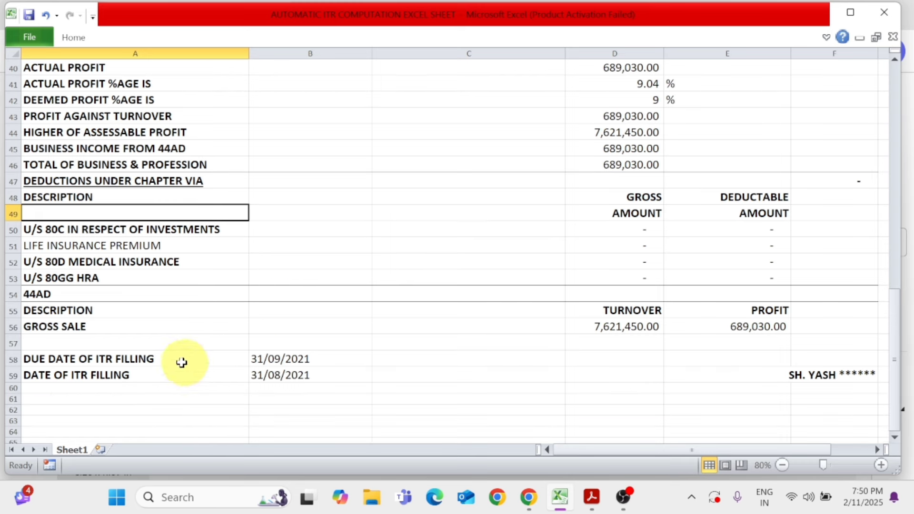
left_click(164, 358)
double_click(335, 355)
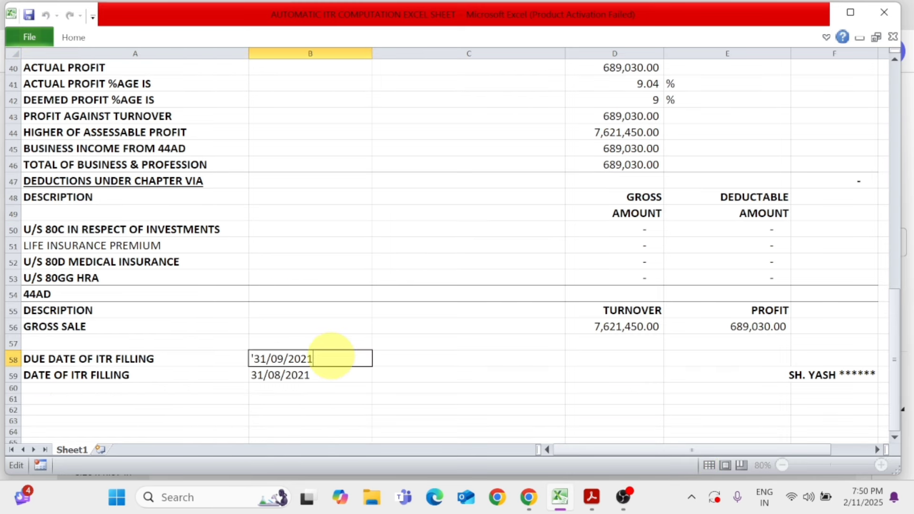
key("BackSpace")
type("4")
key("Left")
key("Left")
key("BackSpace")
type("7")
key("Return")
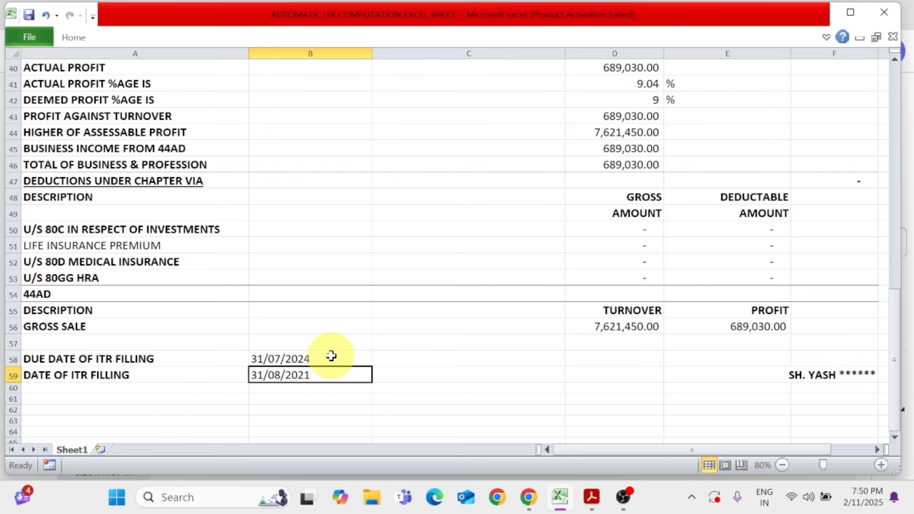
Step: Switch to ITR FORM.pdf and find the filing date in the verification section near the end
left_click(71, 374)
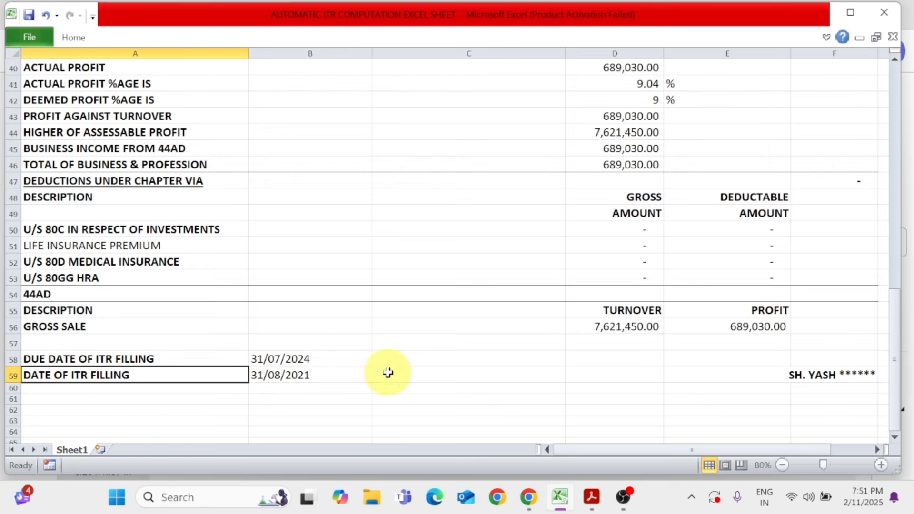
key("alt+Tab")
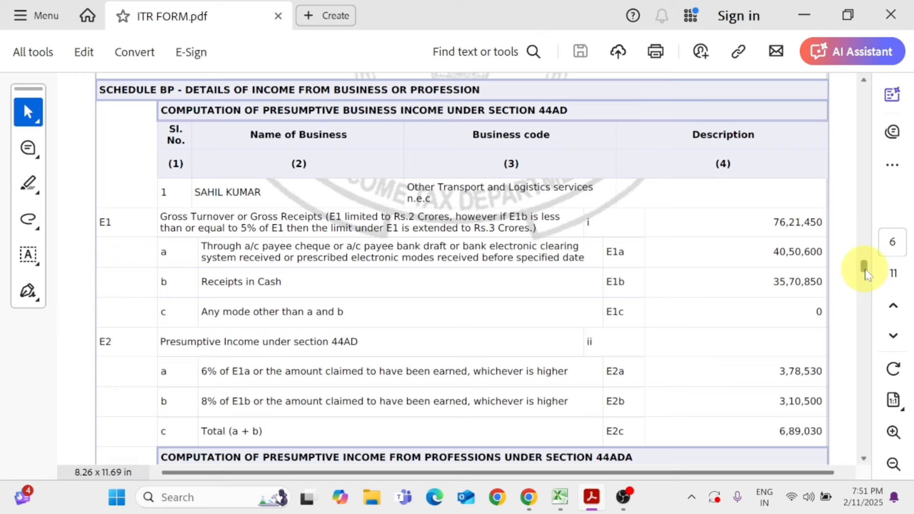
scroll(864, 275, "down", 1)
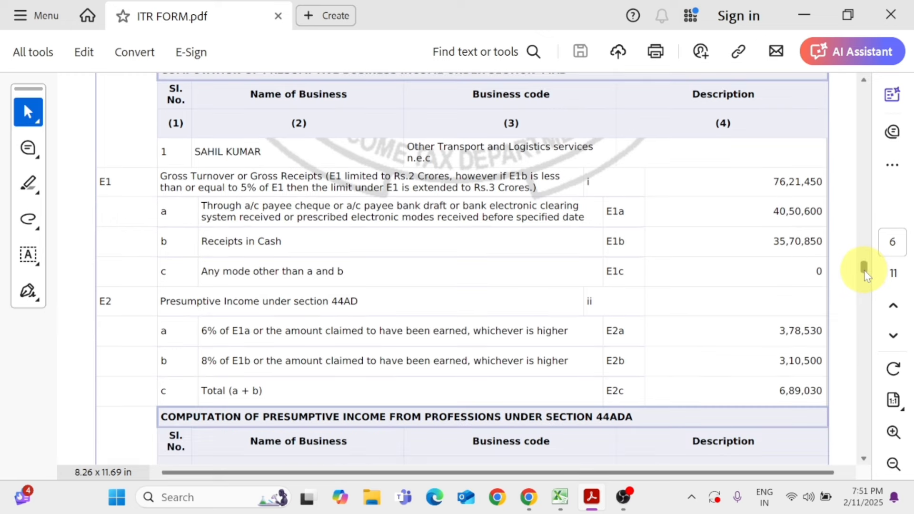
left_click_drag(864, 275, 865, 430)
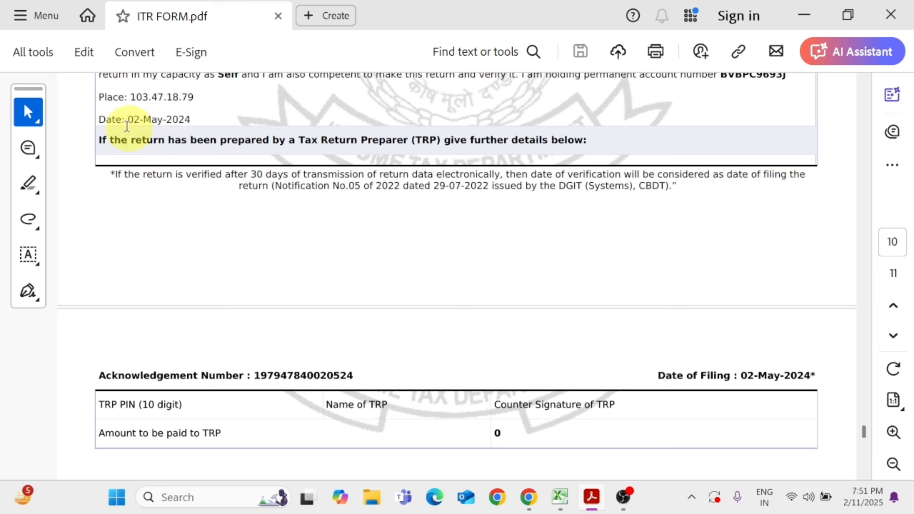
left_click_drag(98, 119, 131, 119)
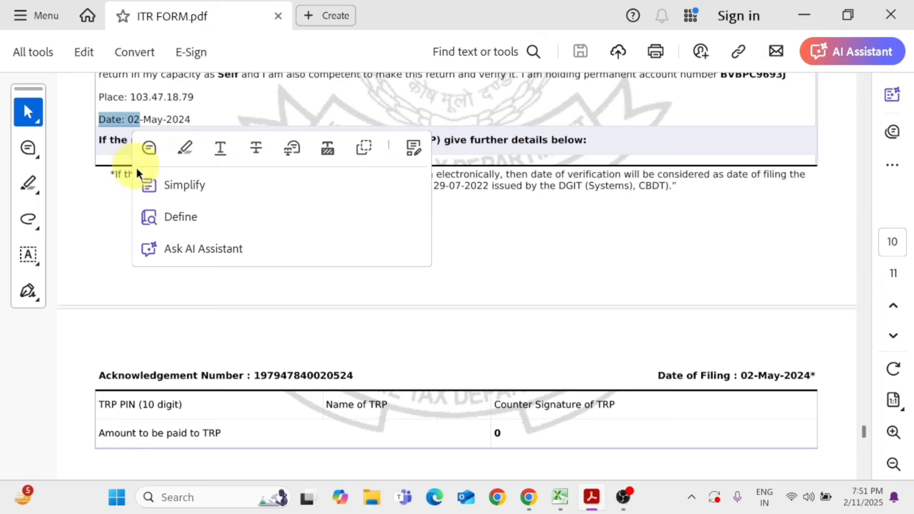
Step: Switch back to the Excel sheet and set the date of ITR filing in cell B59 to 02/05/2024, matching the PDF
key("alt+Tab")
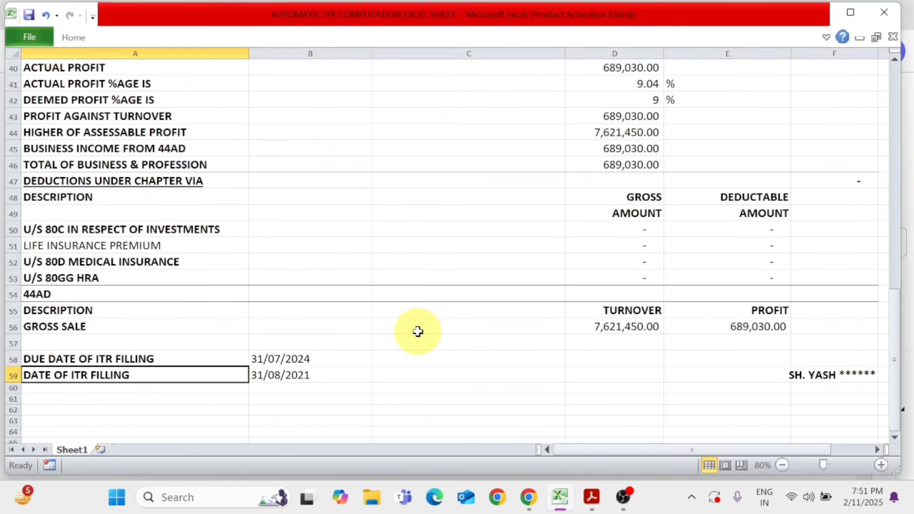
key("Right")
key("F2")
key("Left")
key("Left")
key("Left")
key("Left")
key("Left")
key("Left")
key("Left")
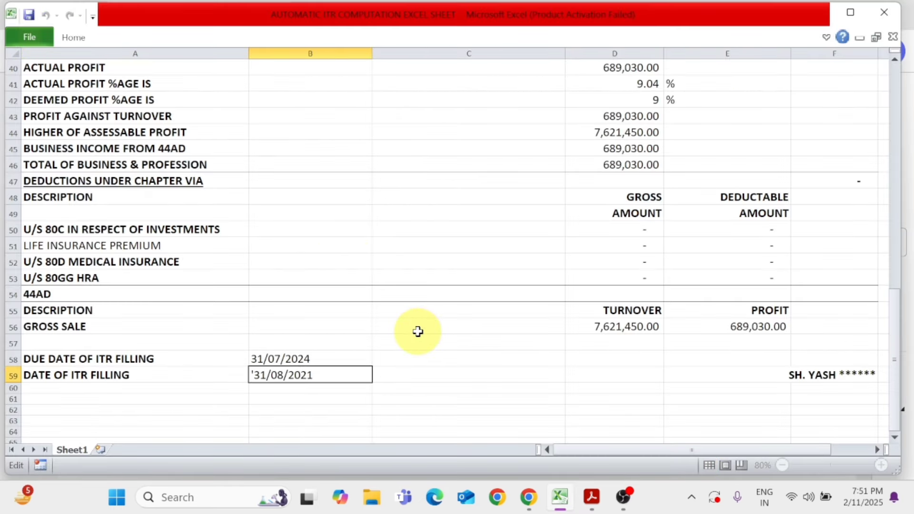
key("BackSpace")
key("BackSpace")
key("alt+Tab")
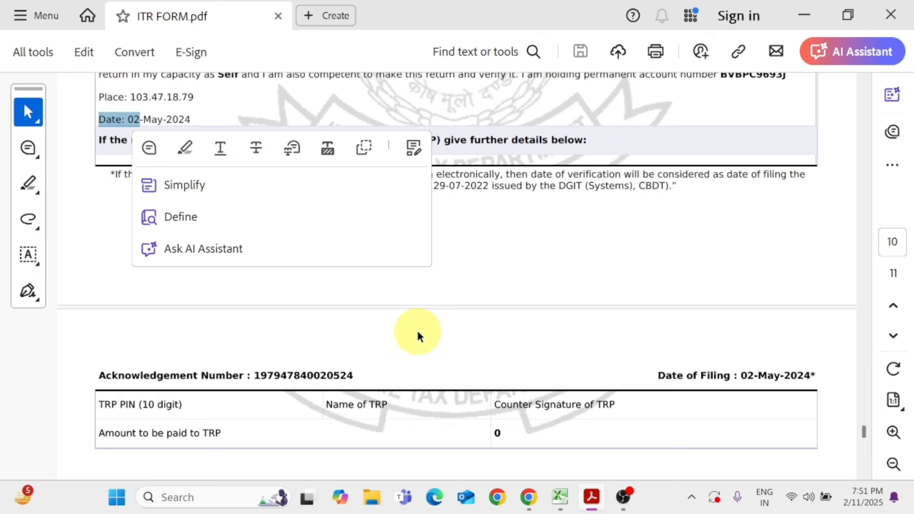
key("alt+Tab")
type("02")
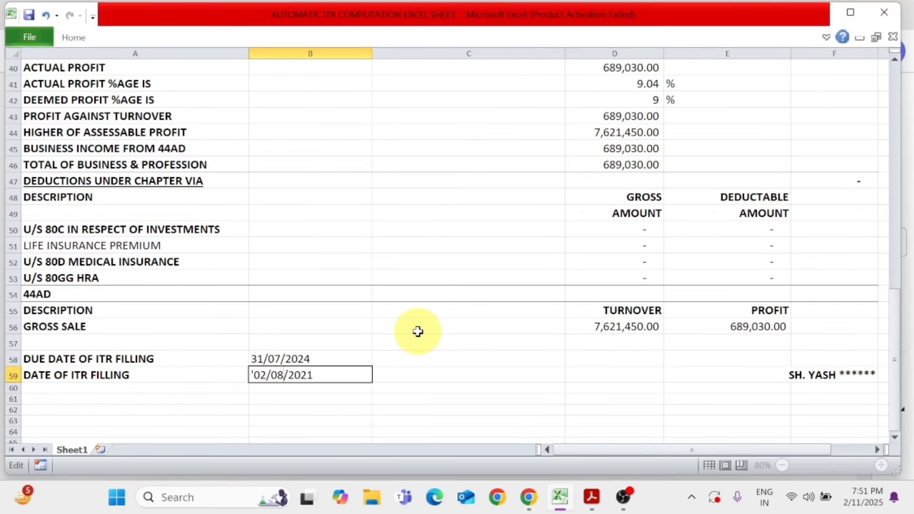
key("Right")
key("Right")
key("Right")
key("BackSpace")
type("5")
key("End")
key("BackSpace")
type("4")
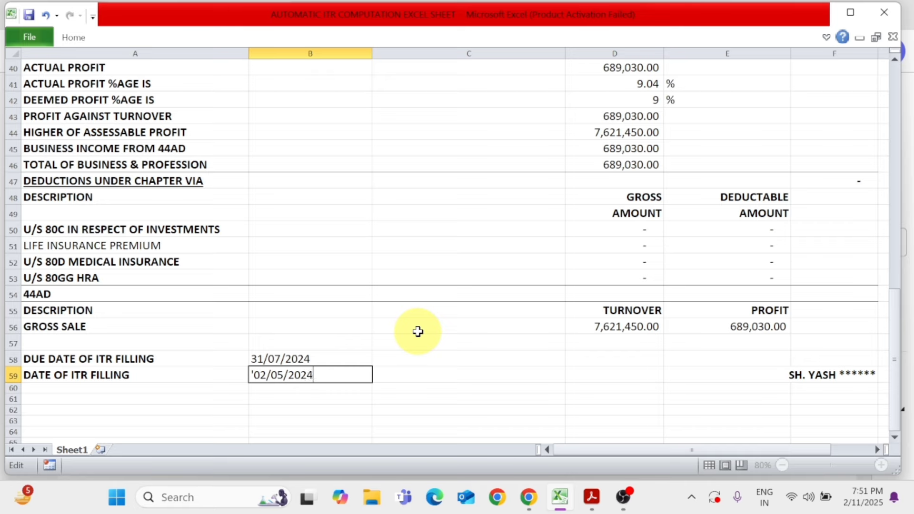
key("Return")
Step: Select the whole computation from A2 to F59 and print only the selection with Microsoft Print to PDF
scroll(418, 331, "up", 13)
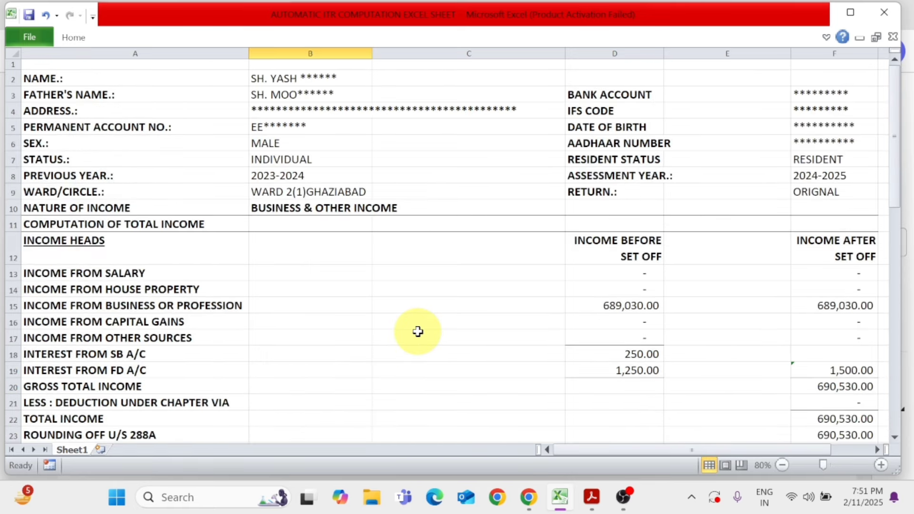
left_click_drag(79, 81, 852, 428)
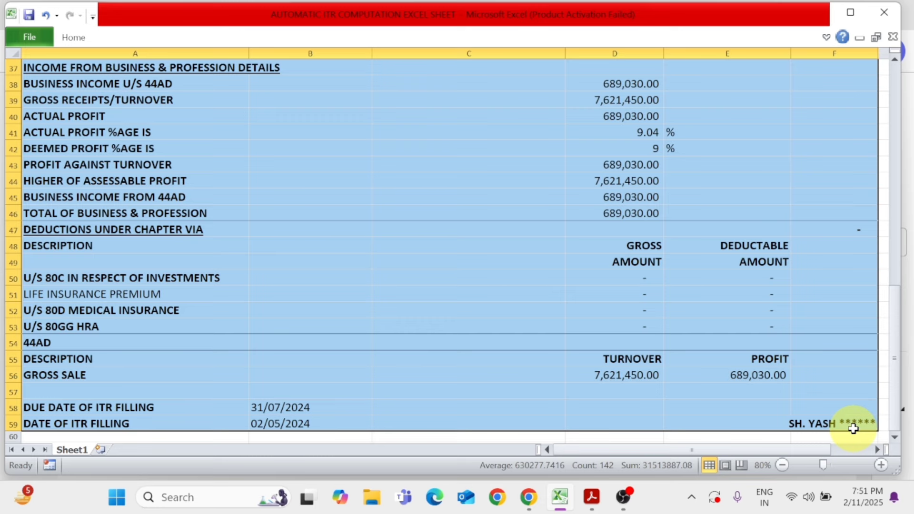
key("ctrl+p")
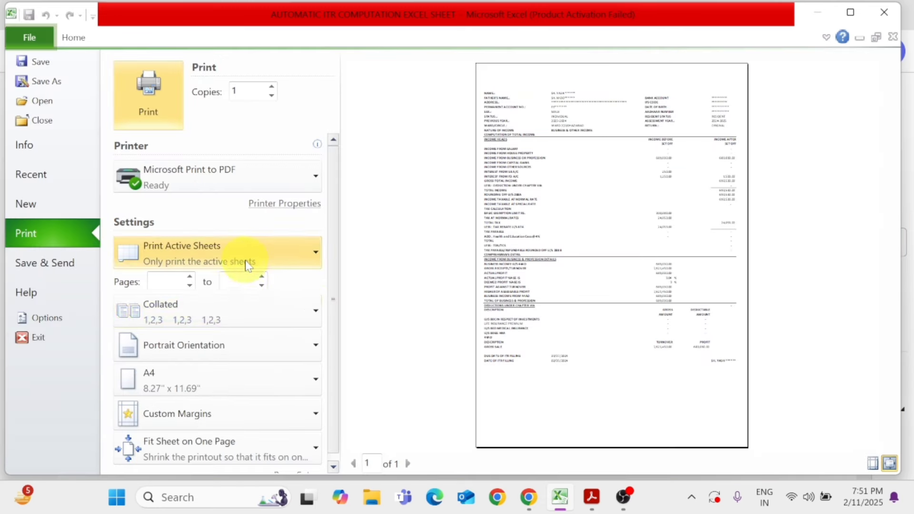
left_click(246, 265)
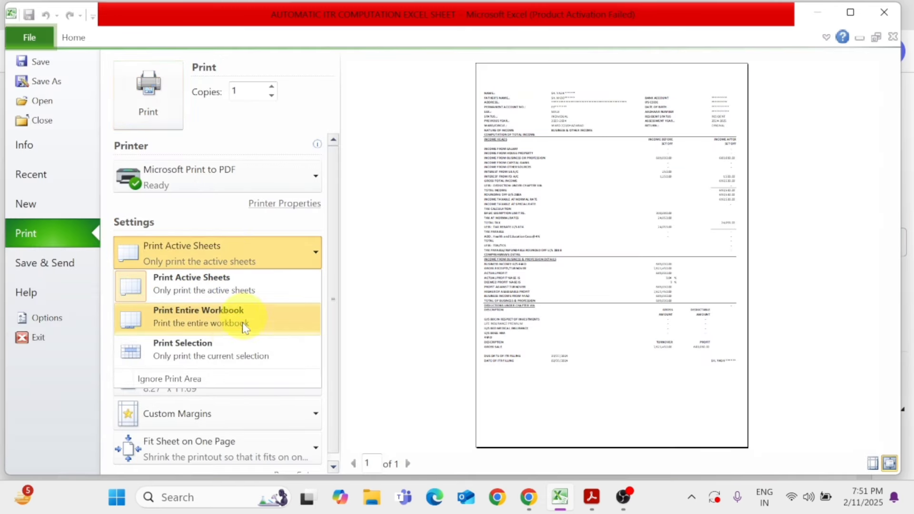
left_click(232, 357)
left_click(144, 93)
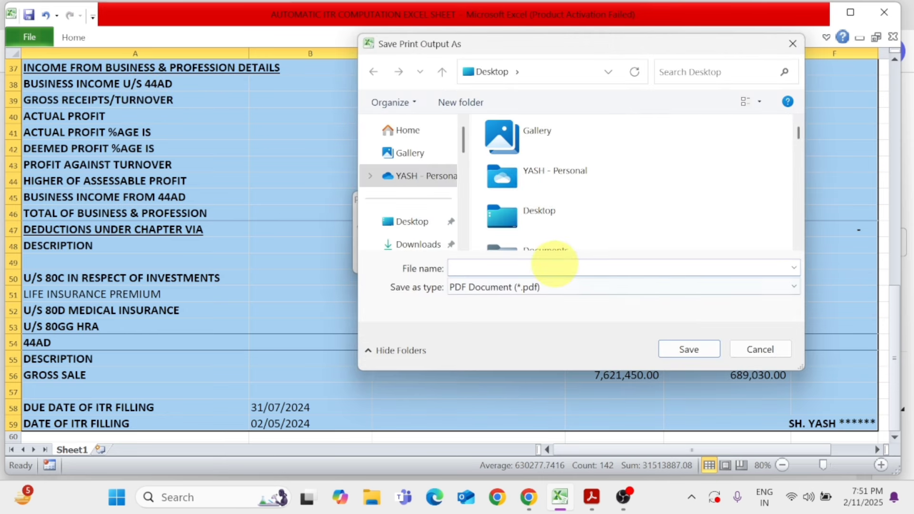
Step: Save the PDF print output to the Desktop under the file name ITR COMPUTATION
left_click(554, 264)
type("ITR C")
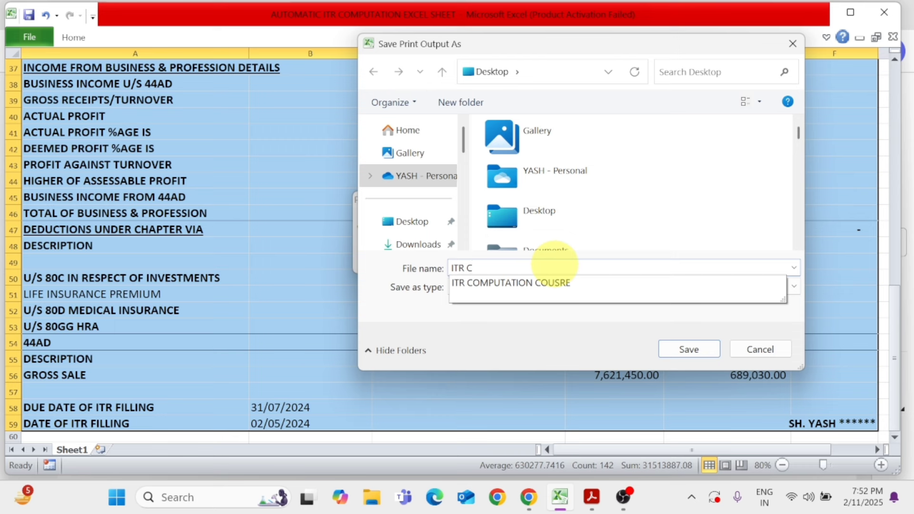
type("OMPUTATION")
key("Return")
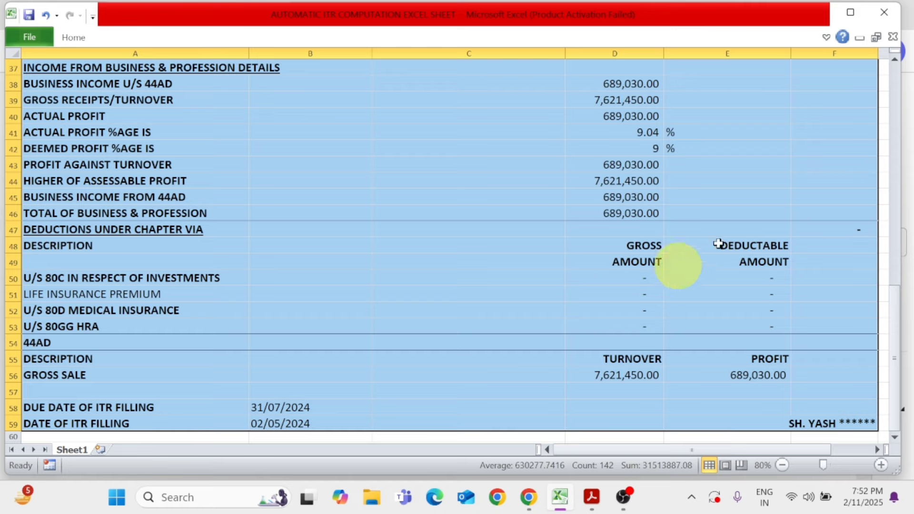
Step: Clear the Excel and ITR FORM.pdf windows away, open ITR COMPUTATION.pdf and review the printed computation from start to end
left_click(876, 15)
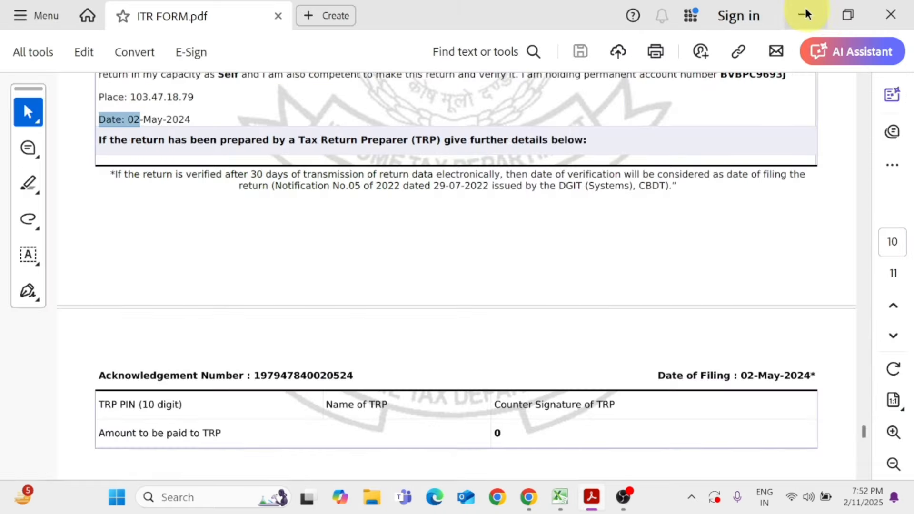
left_click(806, 14)
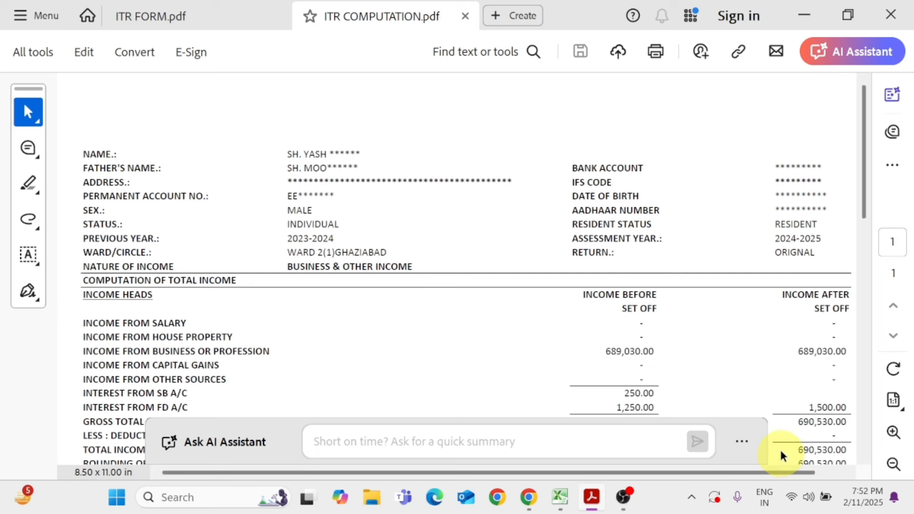
scroll(728, 339, "down", 10)
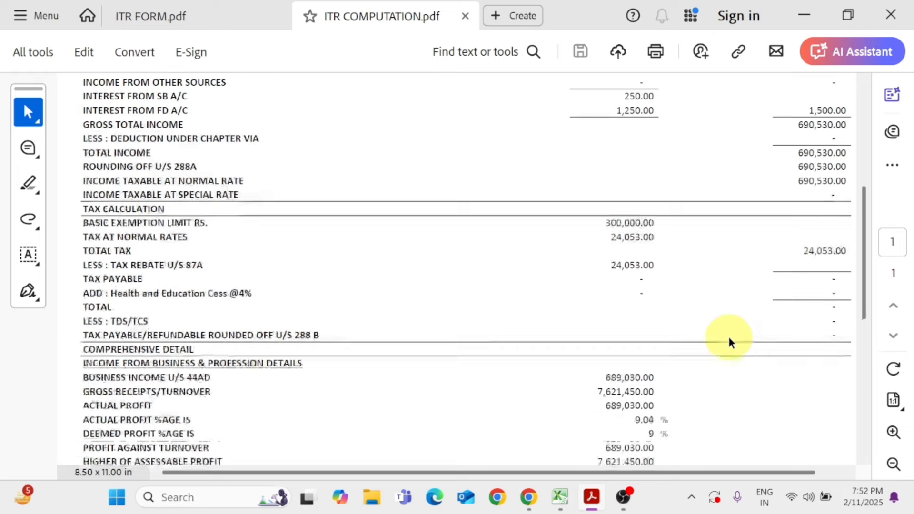
scroll(728, 336, "down", 4)
scroll(728, 337, "up", 2)
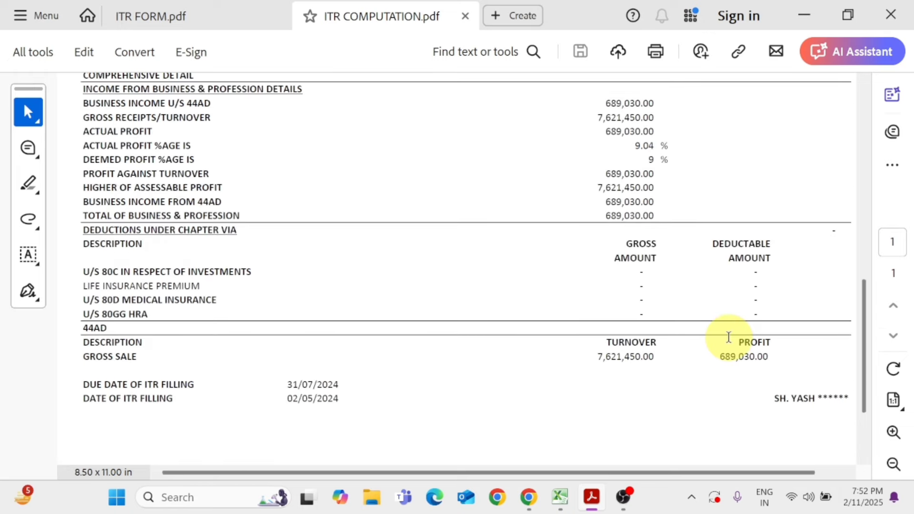
scroll(728, 337, "up", 7)
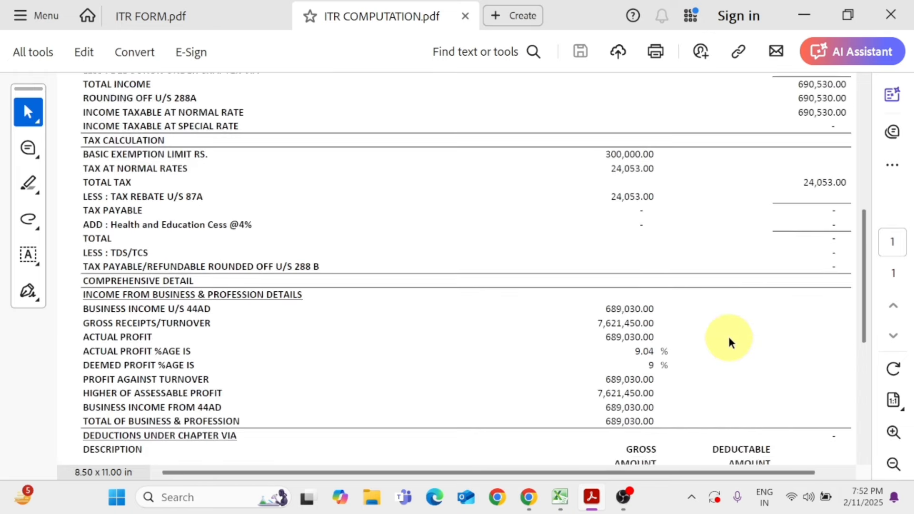
scroll(728, 339, "up", 5)
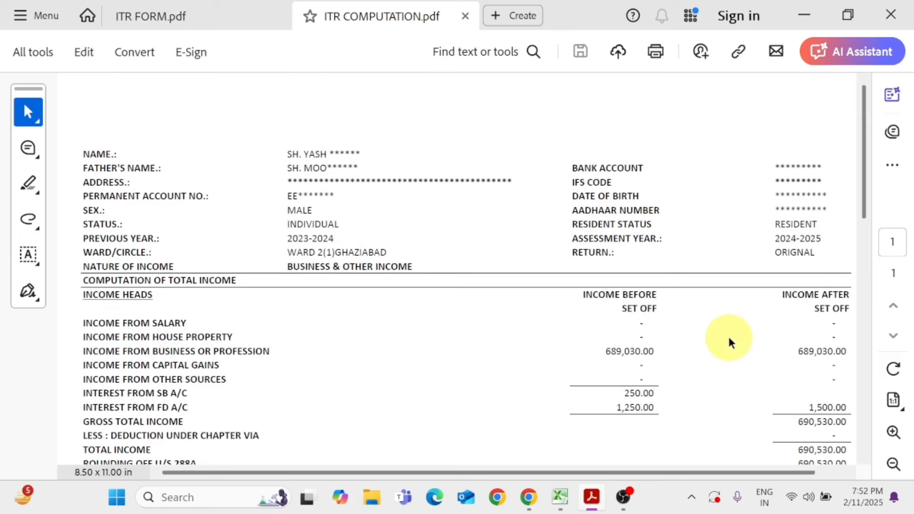